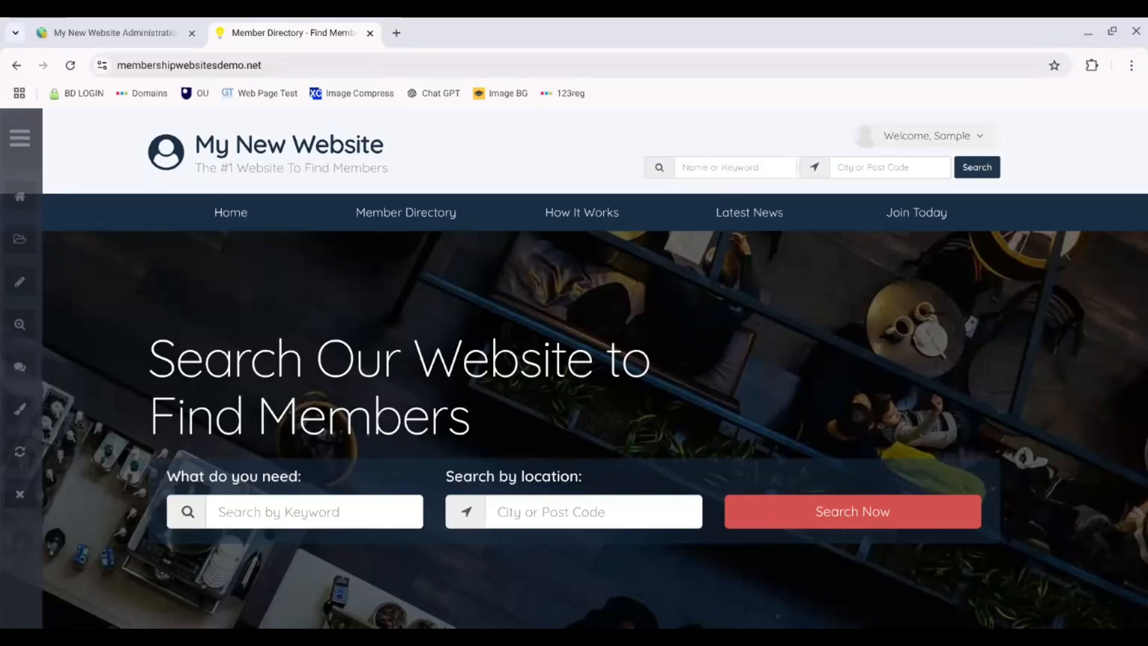
- Open the site's Latest News page and look over the listed blog articles
click(760, 217)
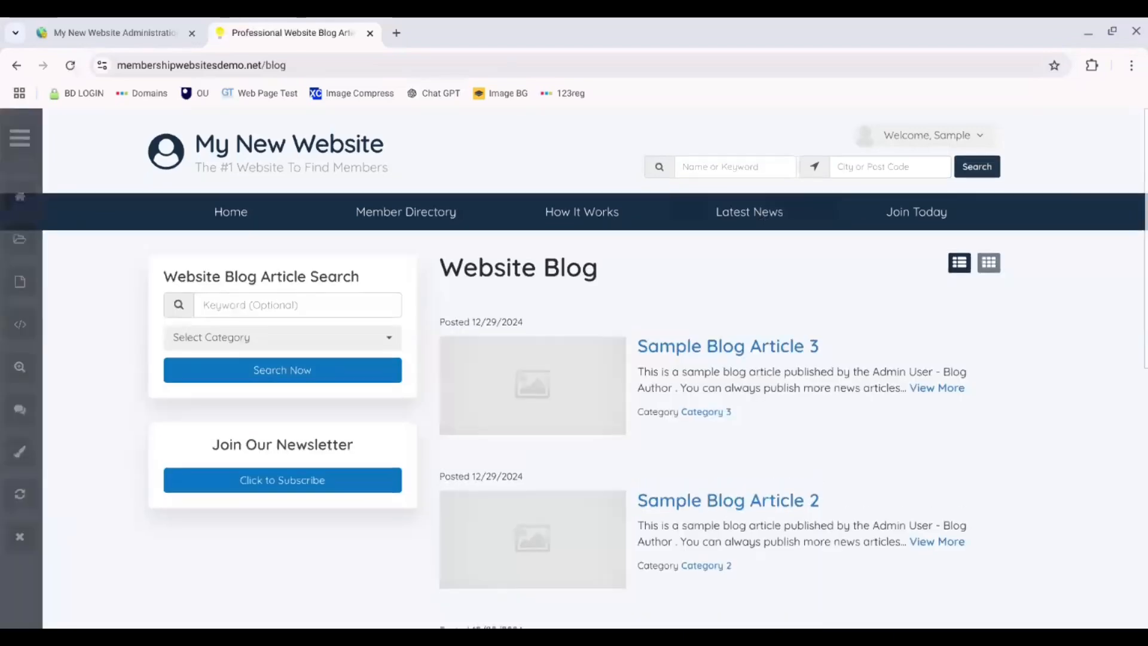
scroll(762, 220, down, 3)
scroll(761, 358, up, 3)
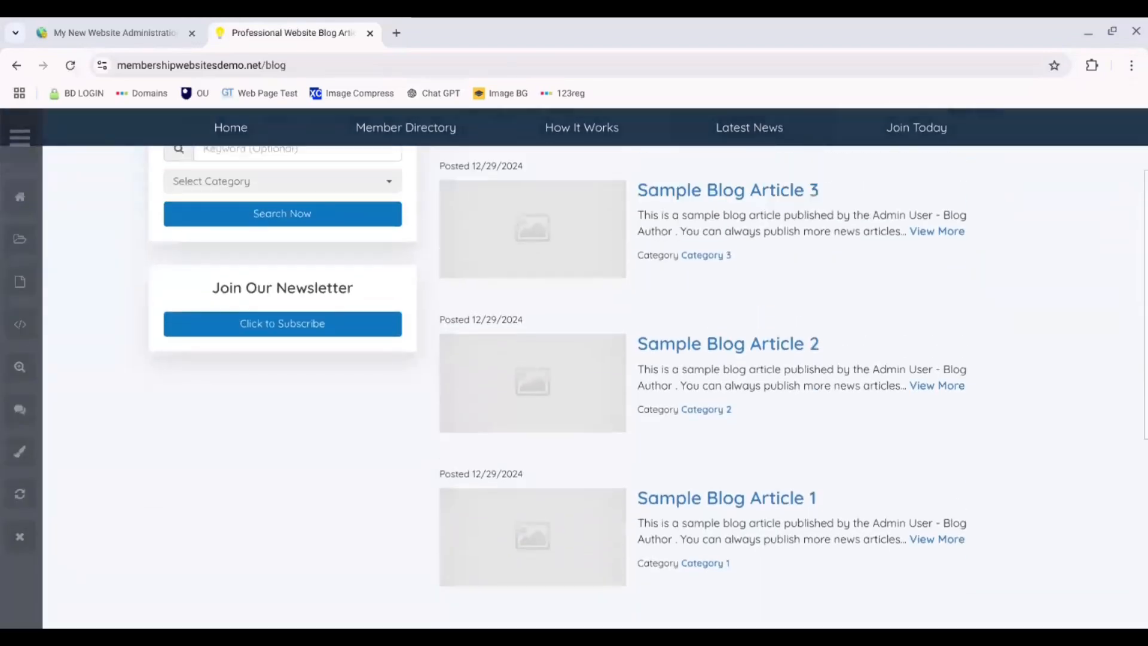
scroll(574, 368, down, 3)
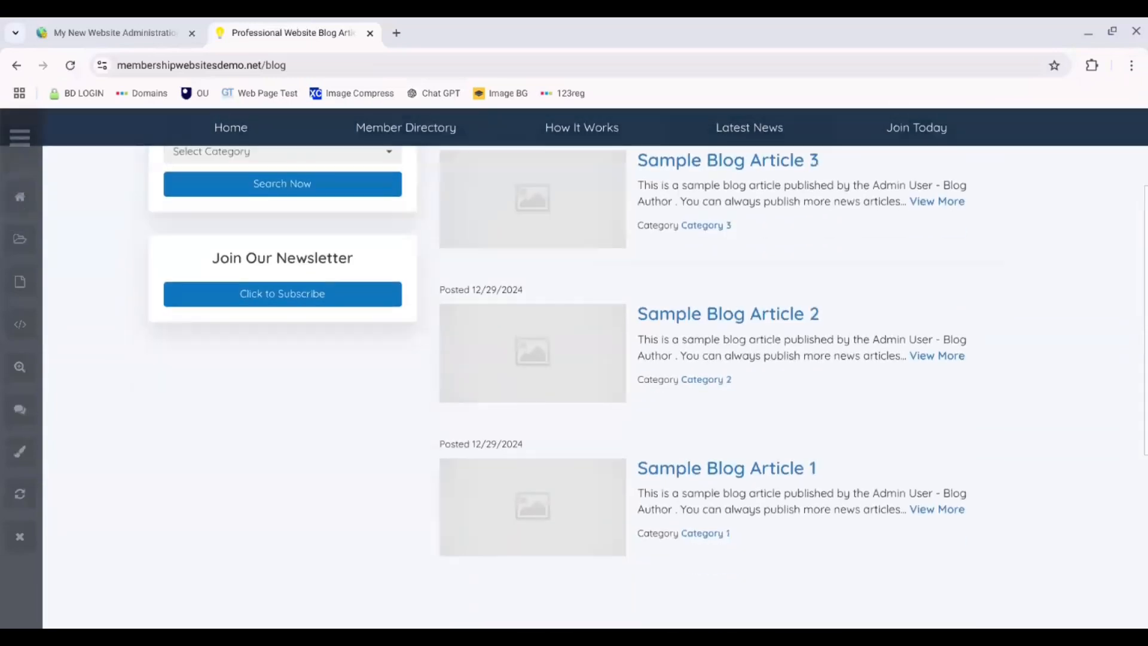
scroll(574, 367, up, 1)
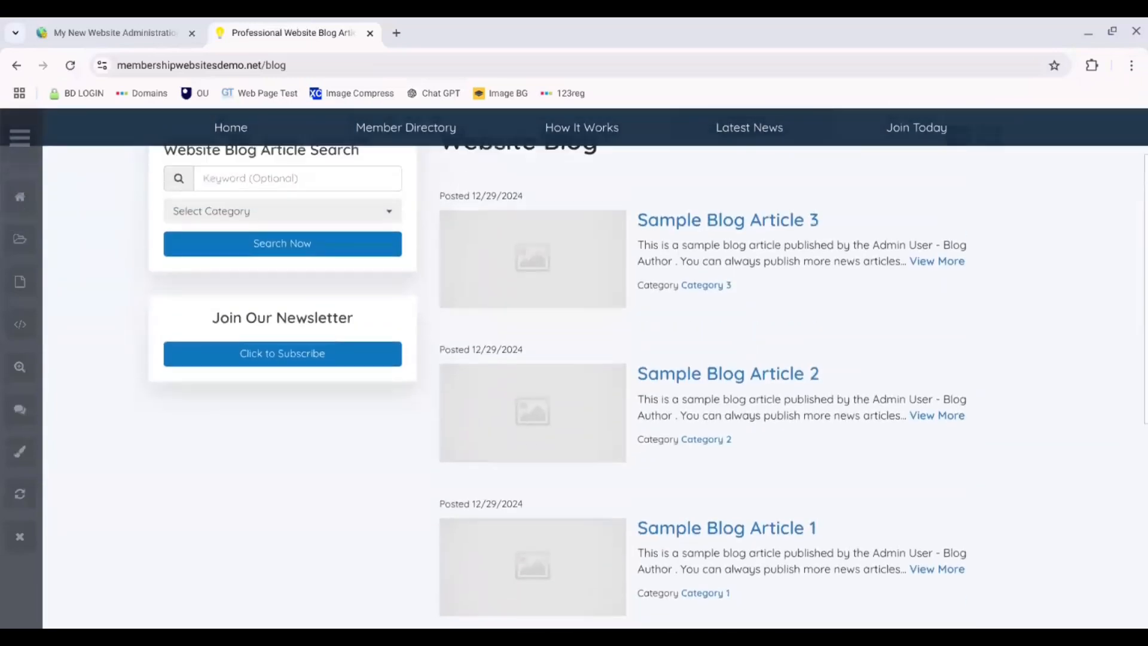
- Filter the website blog articles by Category 1 and run the search
click(239, 213)
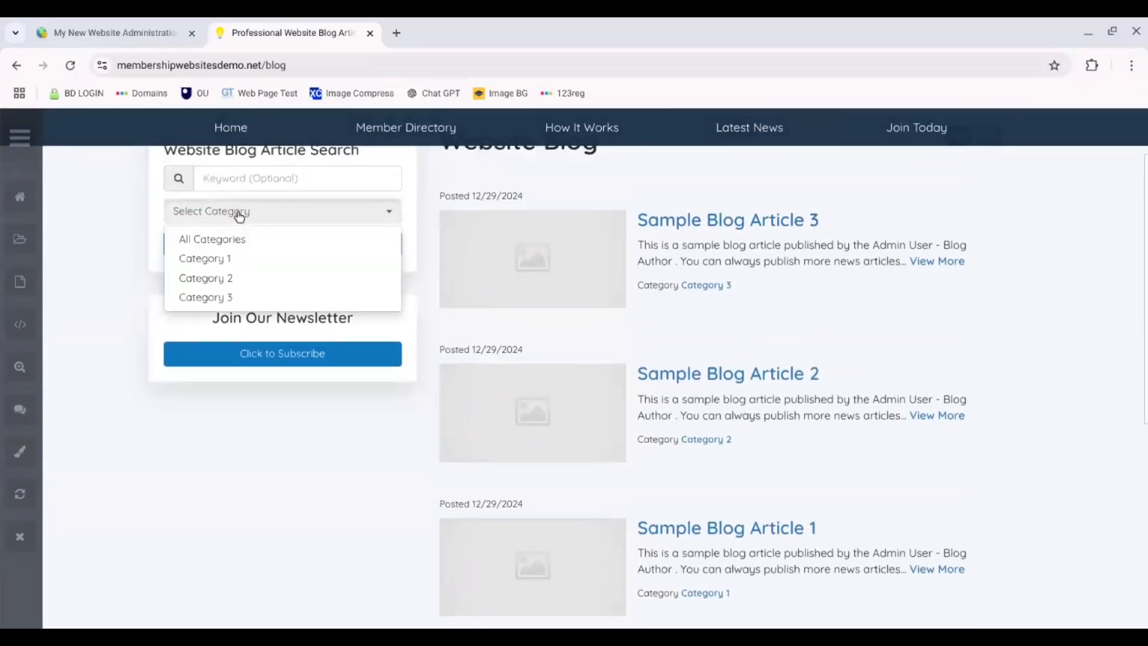
click(231, 261)
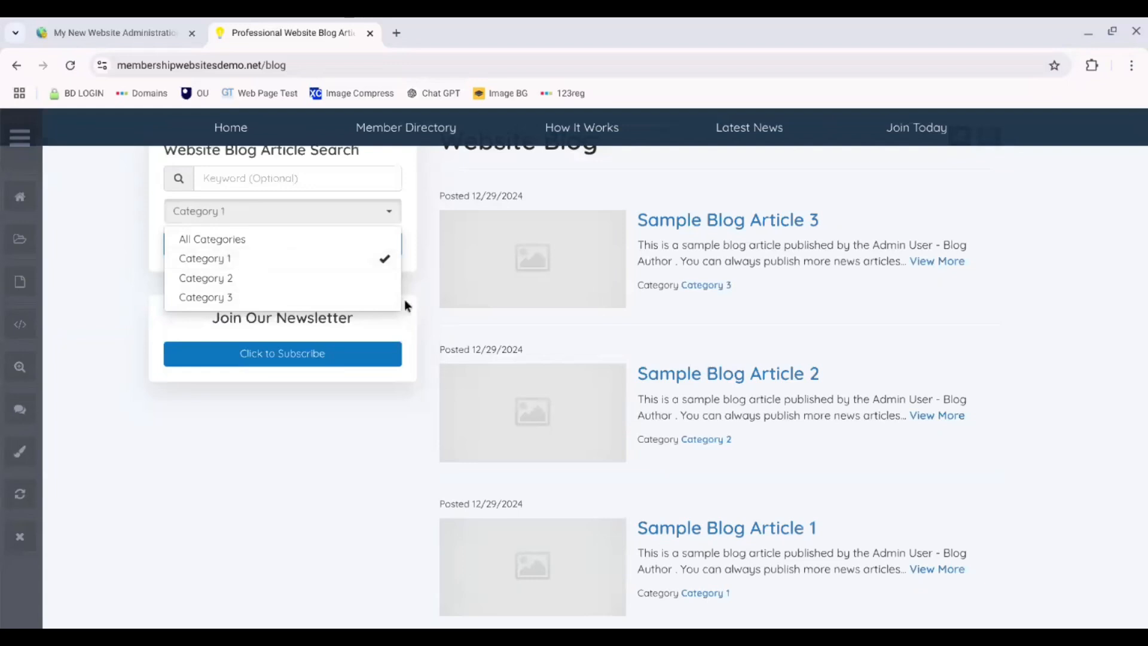
click(442, 292)
click(323, 250)
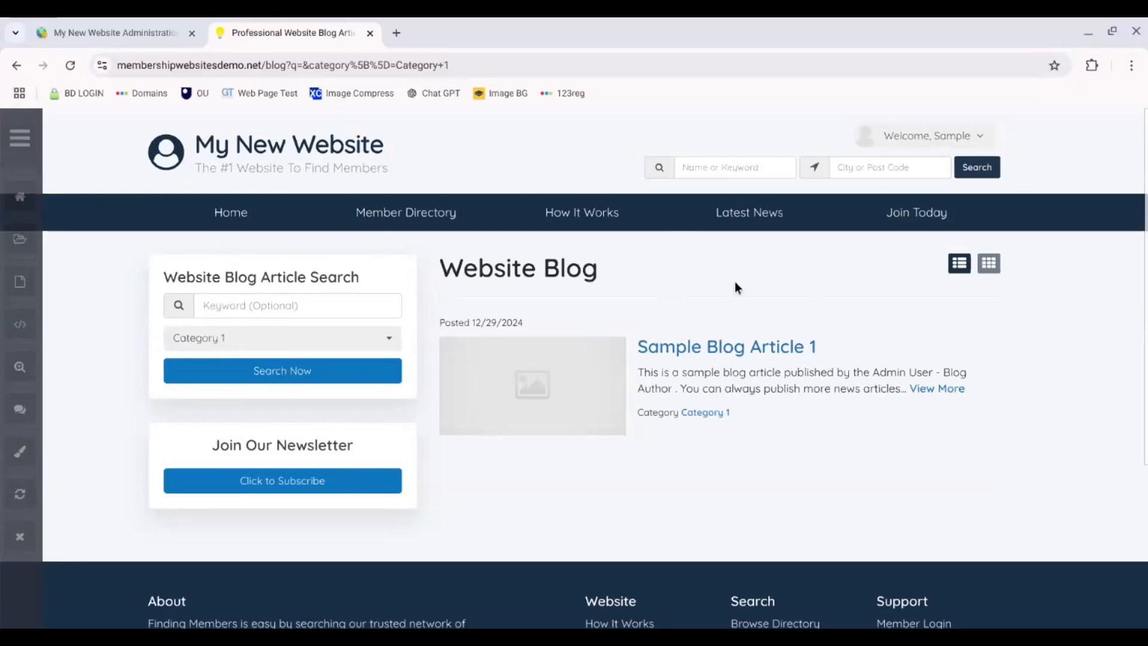
- Switch to the website administration and start a new page in the Web Page Builder
click(98, 27)
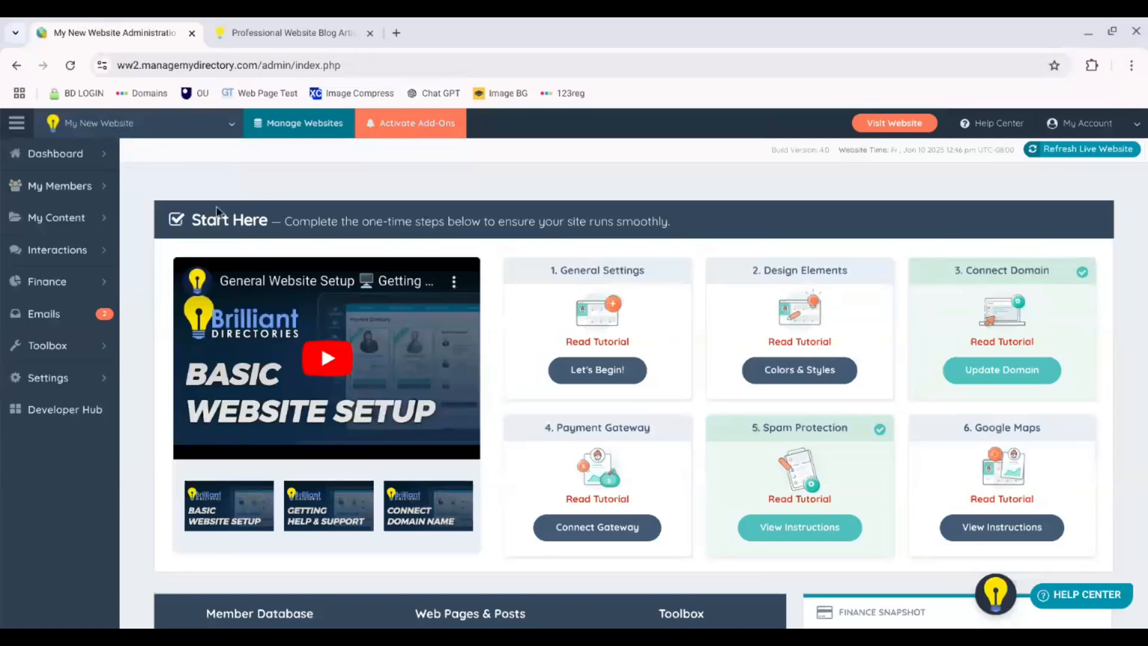
mouse_move(93, 196)
mouse_move(65, 220)
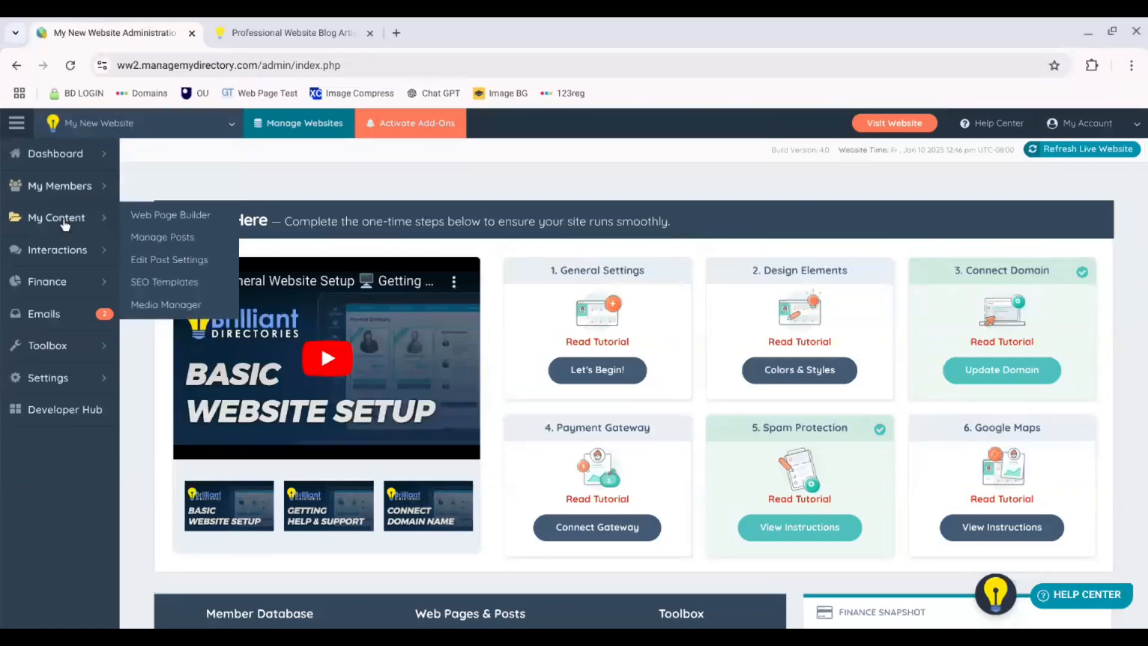
click(155, 221)
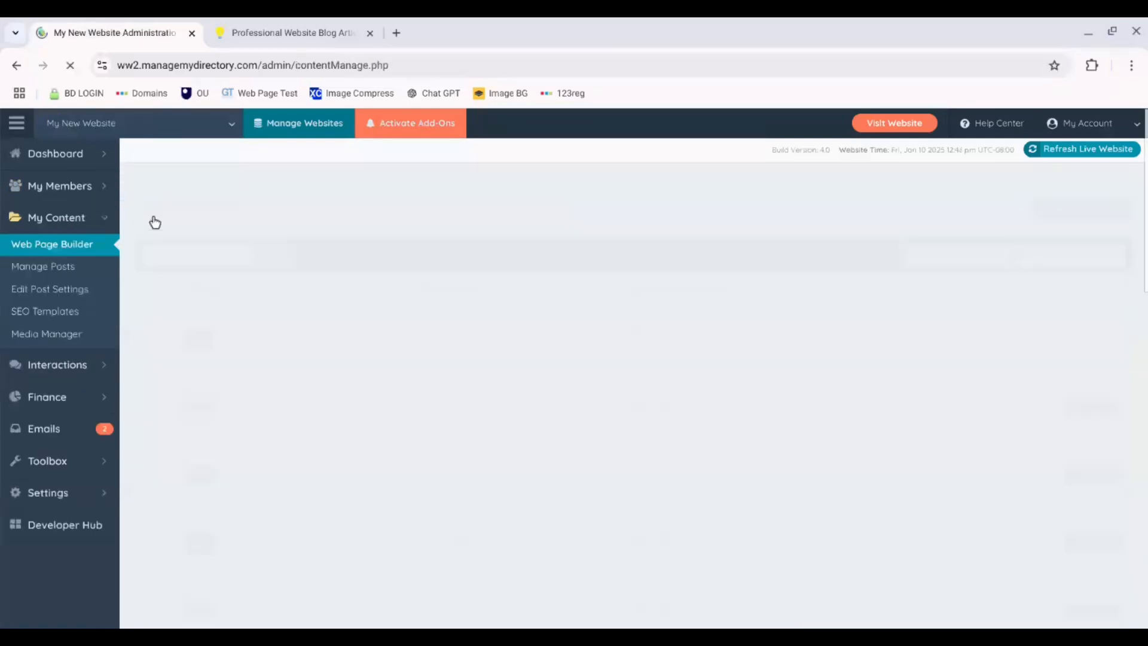
click(1120, 207)
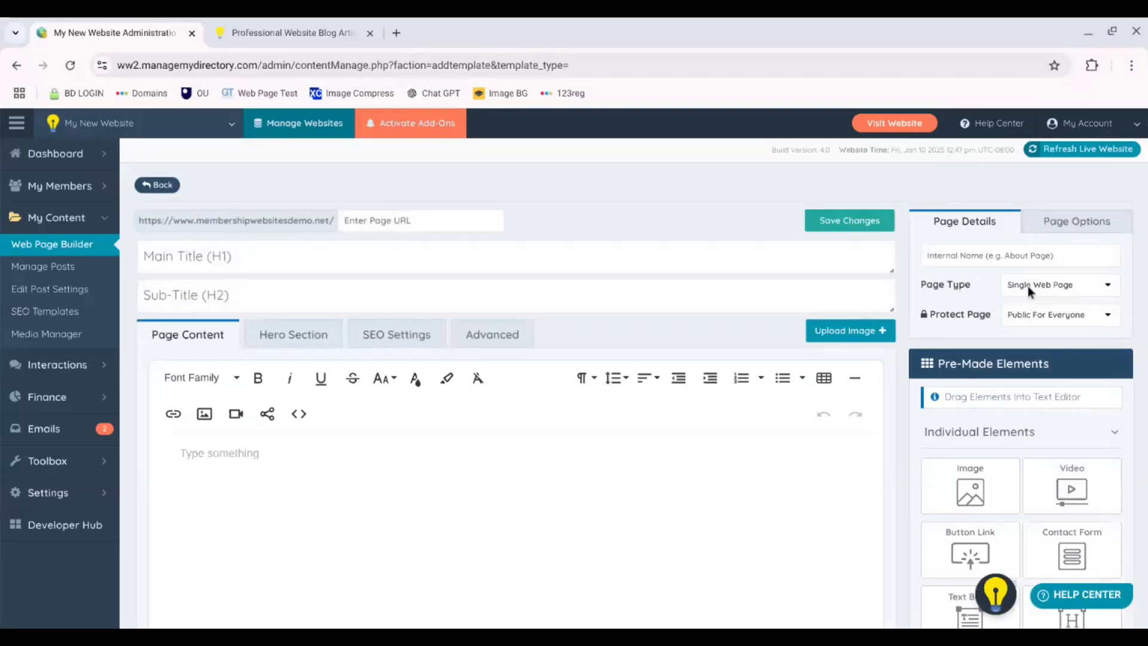
- Set the page type to Post Search Results, linked to Website Blog Article (/blog), with Category 1 as the target category
click(1049, 322)
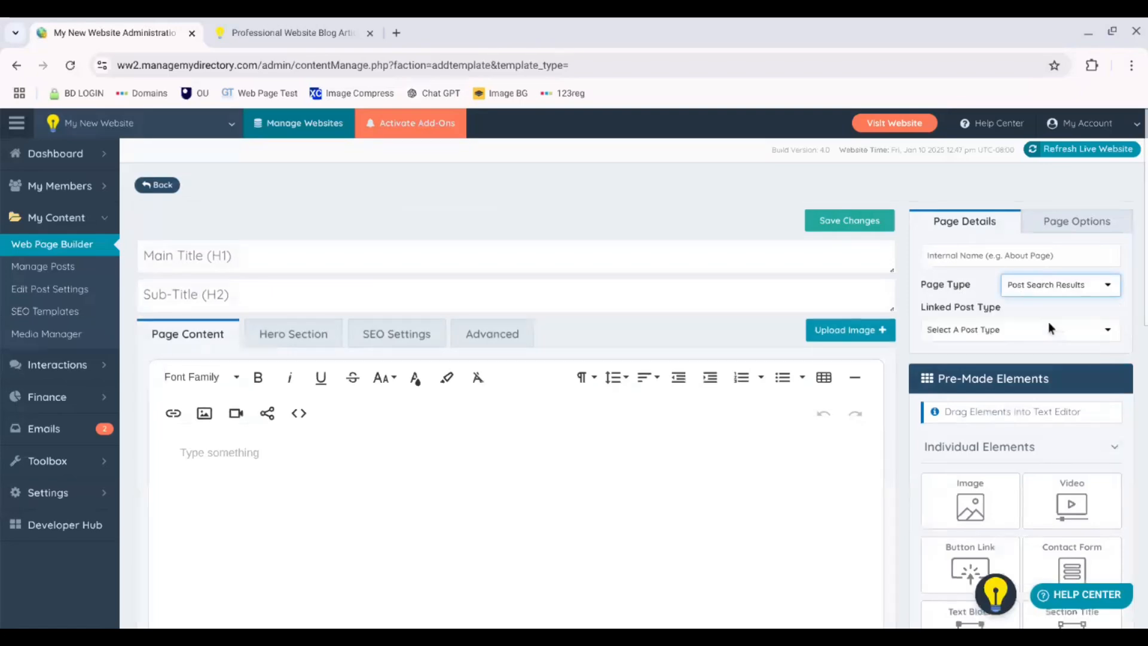
click(1004, 331)
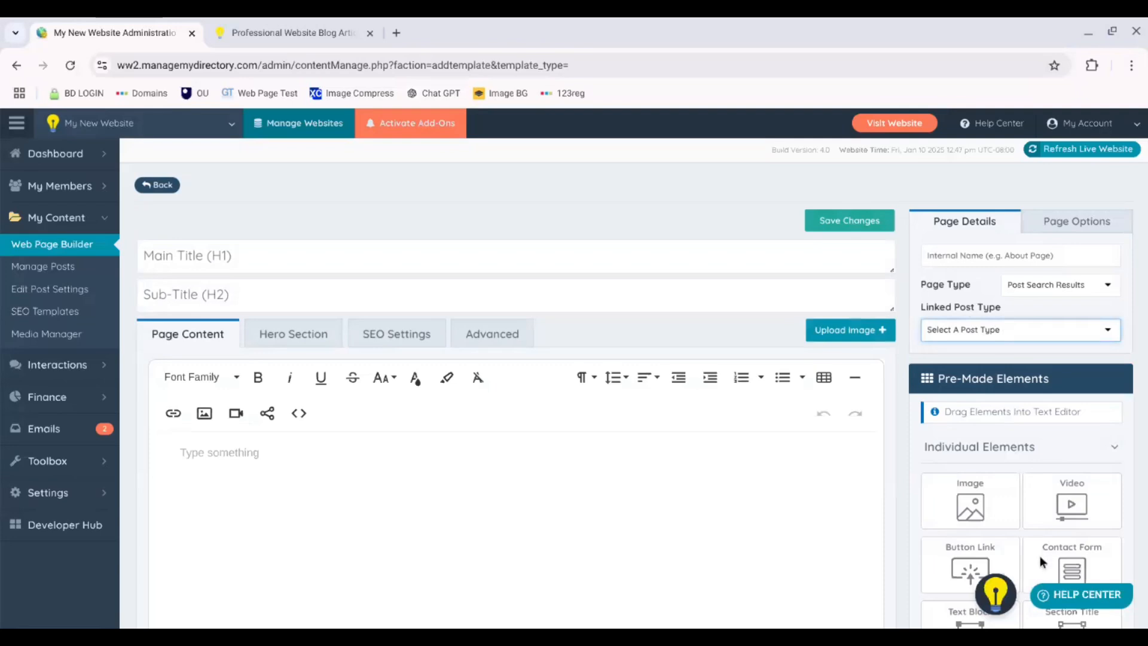
click(1057, 600)
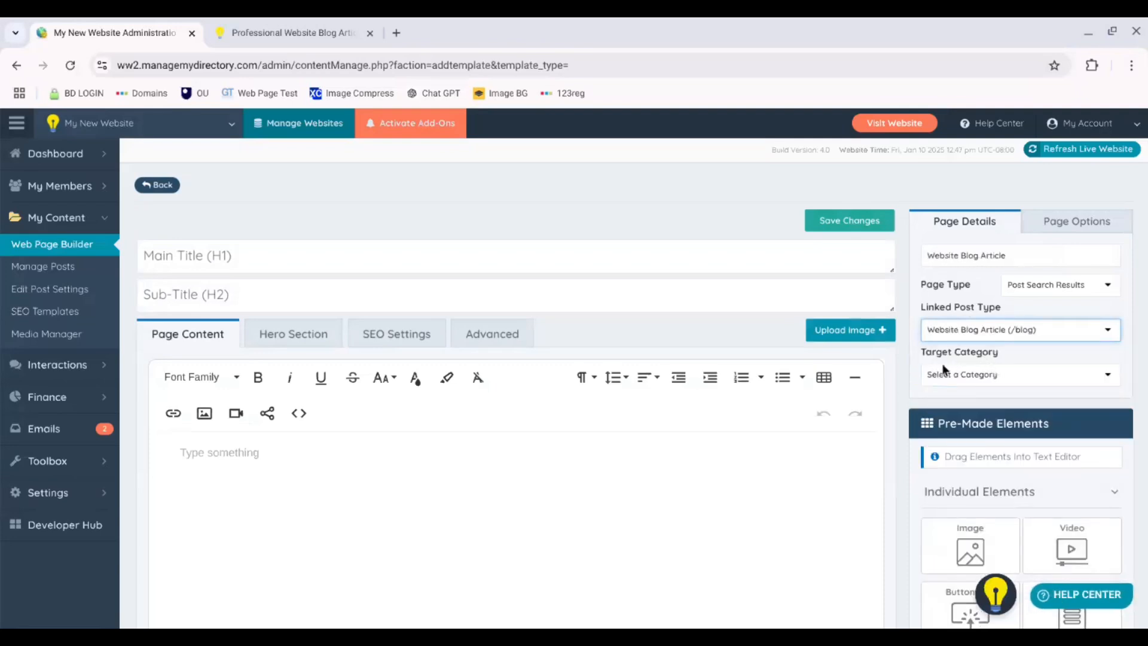
click(991, 375)
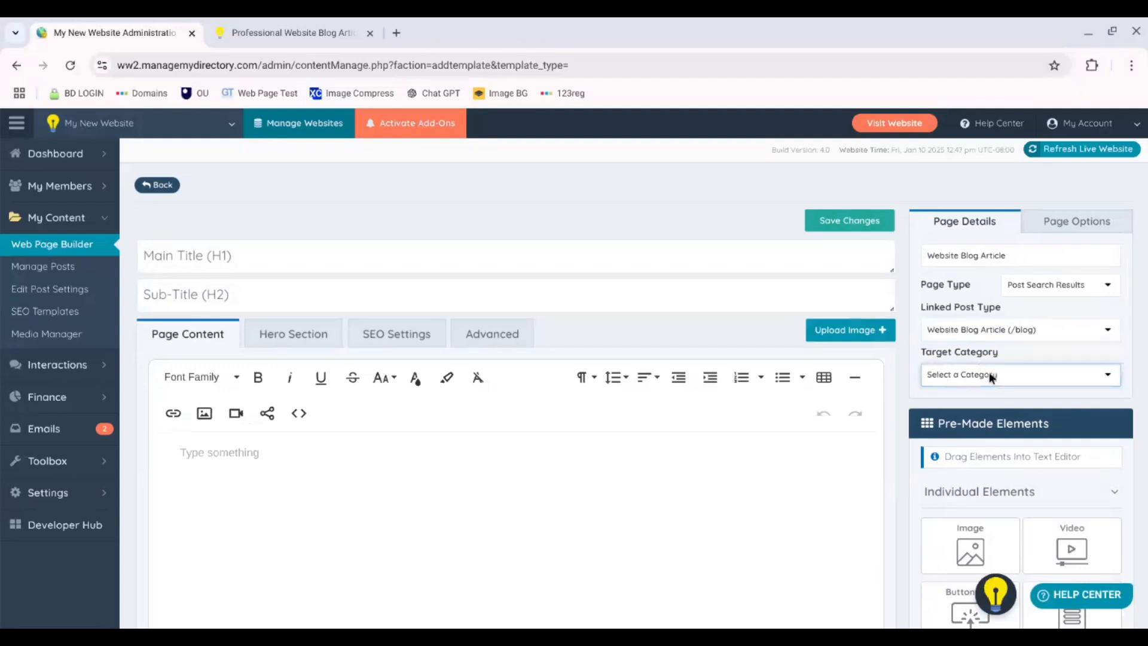
click(1003, 432)
- Enable the hero section on all devices and use the freshbg image as its hero image
click(287, 334)
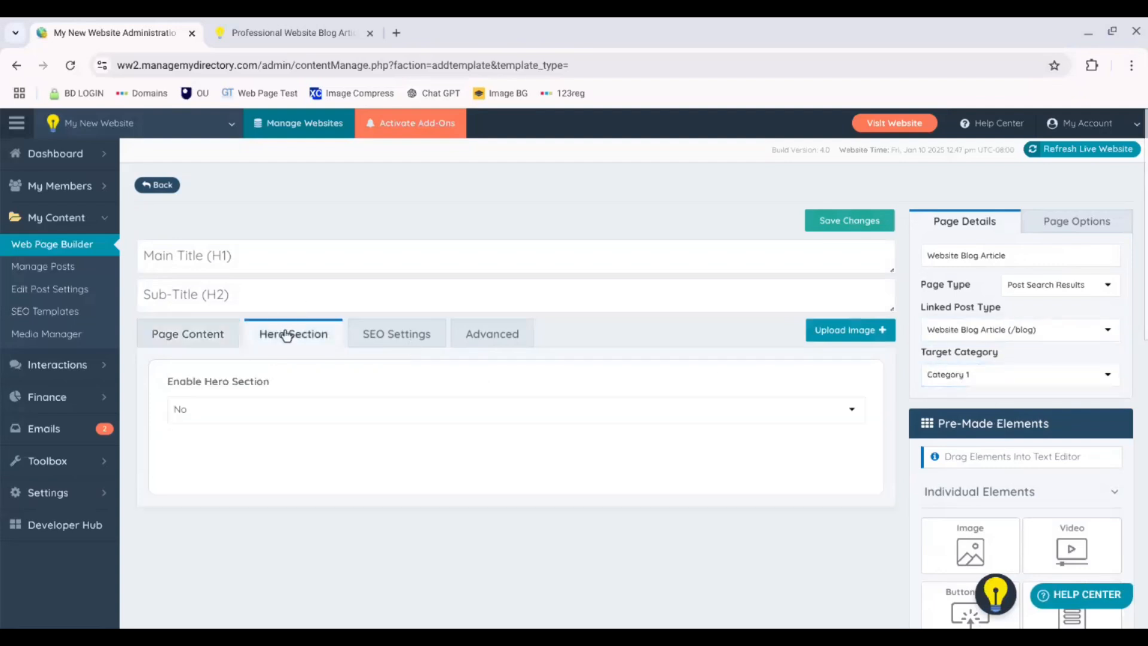
click(237, 405)
click(248, 453)
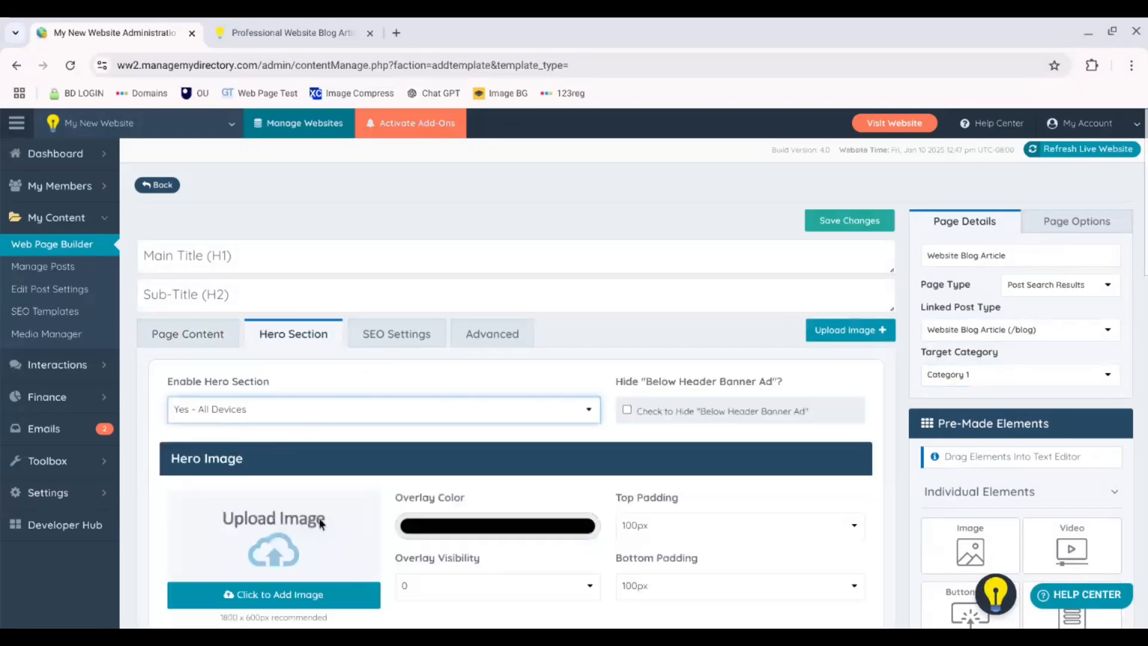
click(306, 600)
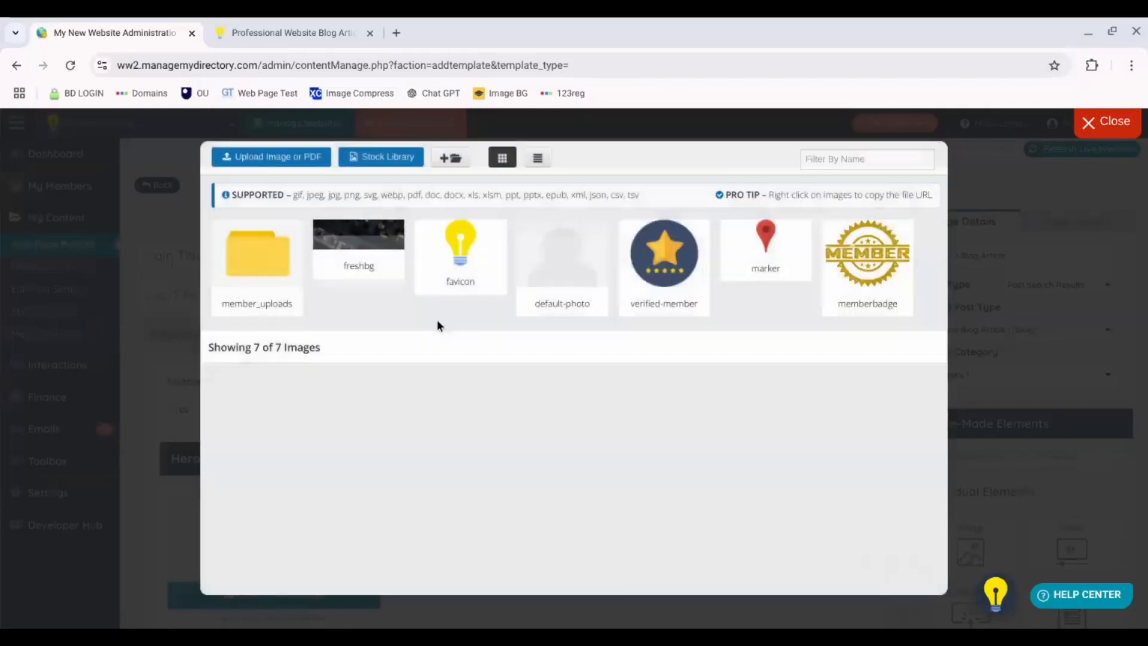
click(362, 233)
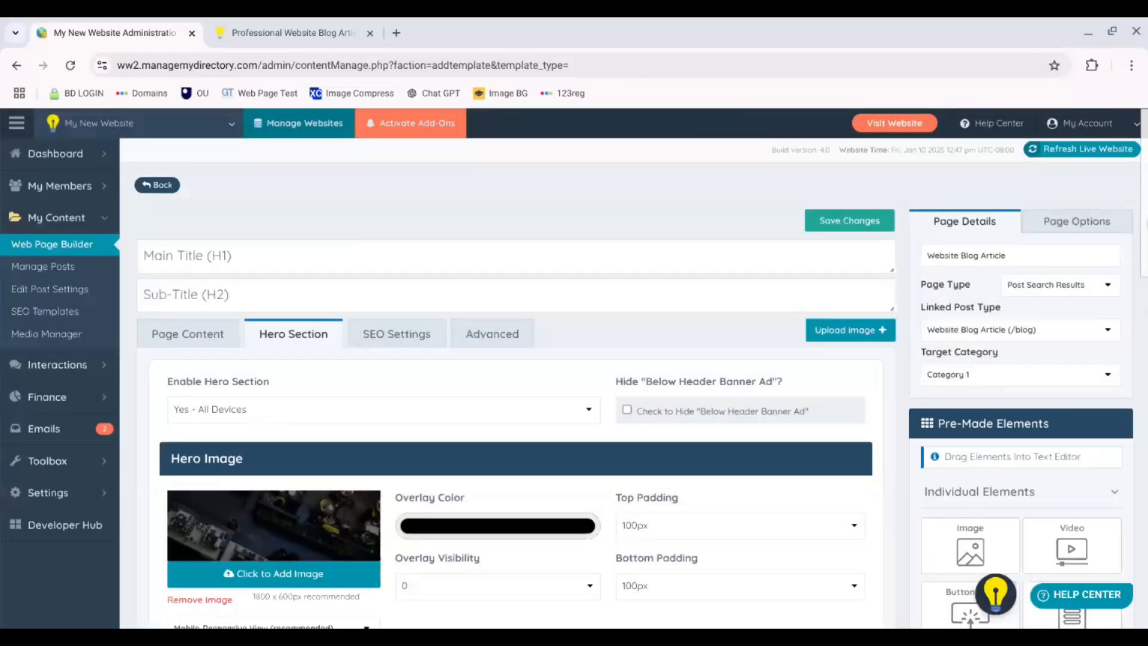
- Set the hero section's main title and sub-title font colors to white, rgb(255, 255, 255)
drag(1144, 224, 1145, 355)
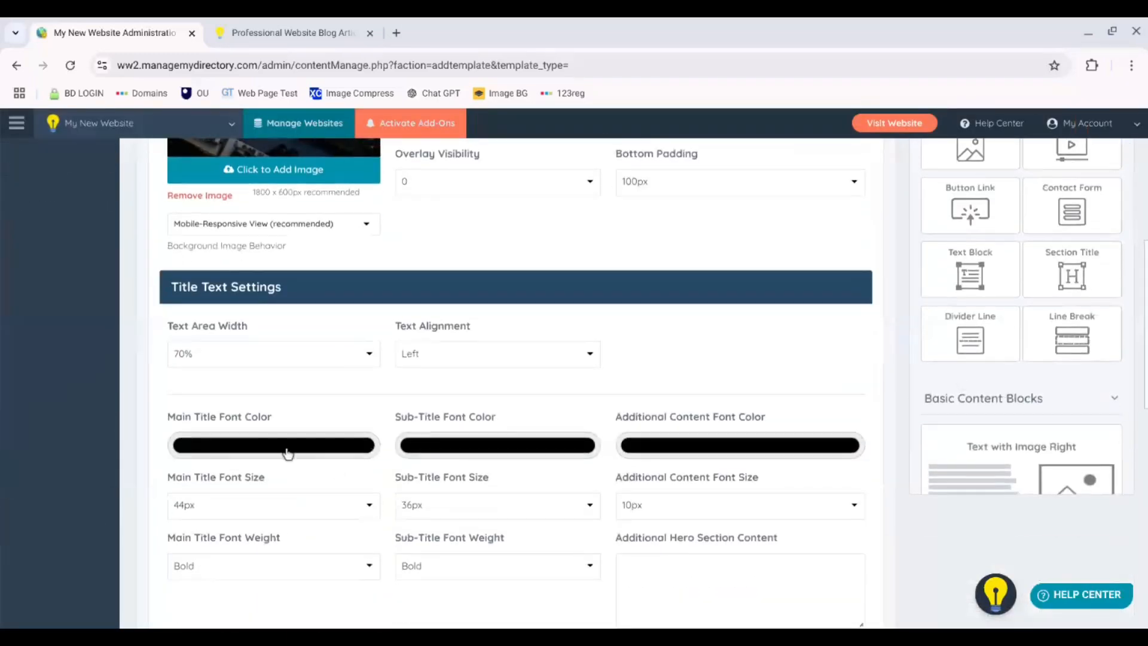
click(284, 447)
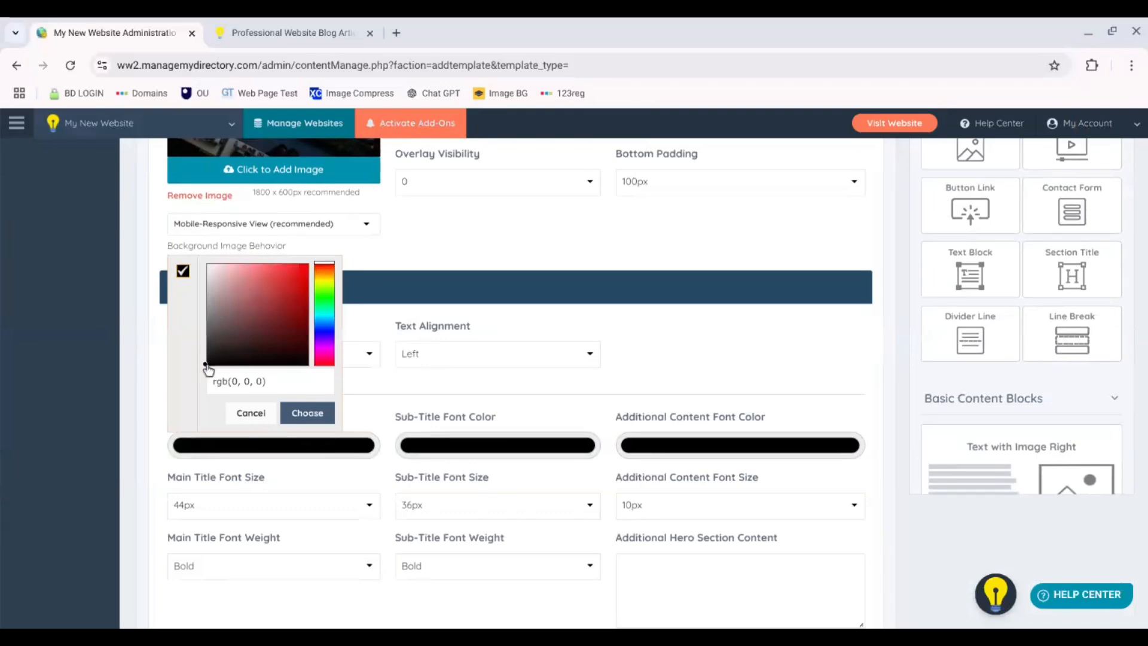
mouse_move(205, 366)
mouse_down()
mouse_move(185, 263)
mouse_move(205, 276)
mouse_up()
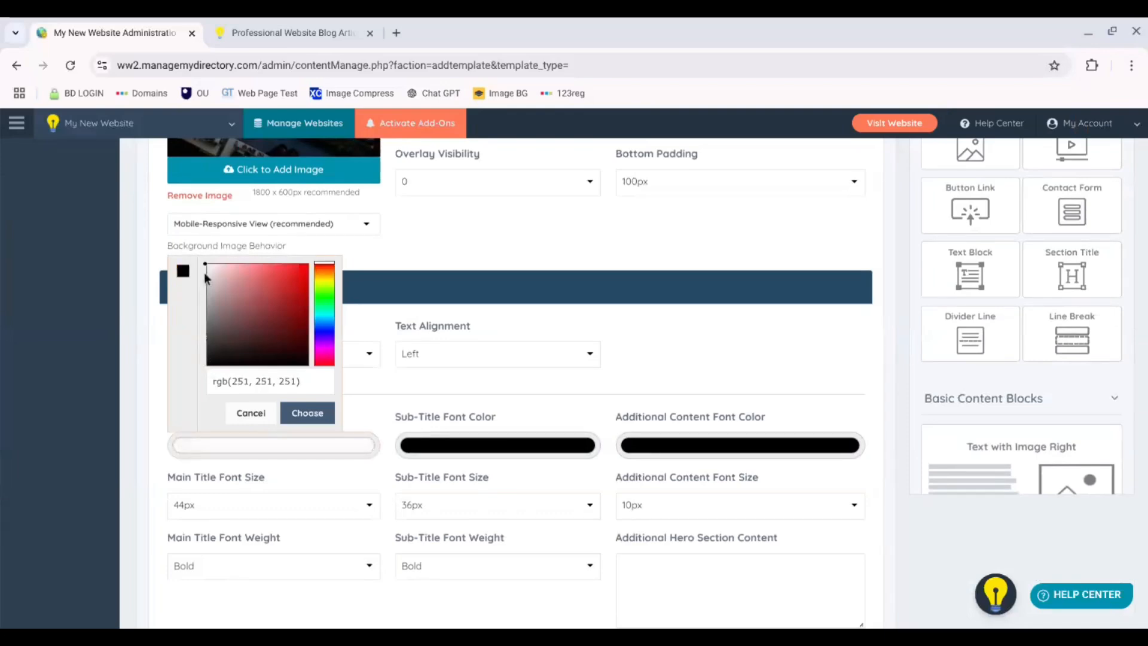
click(412, 448)
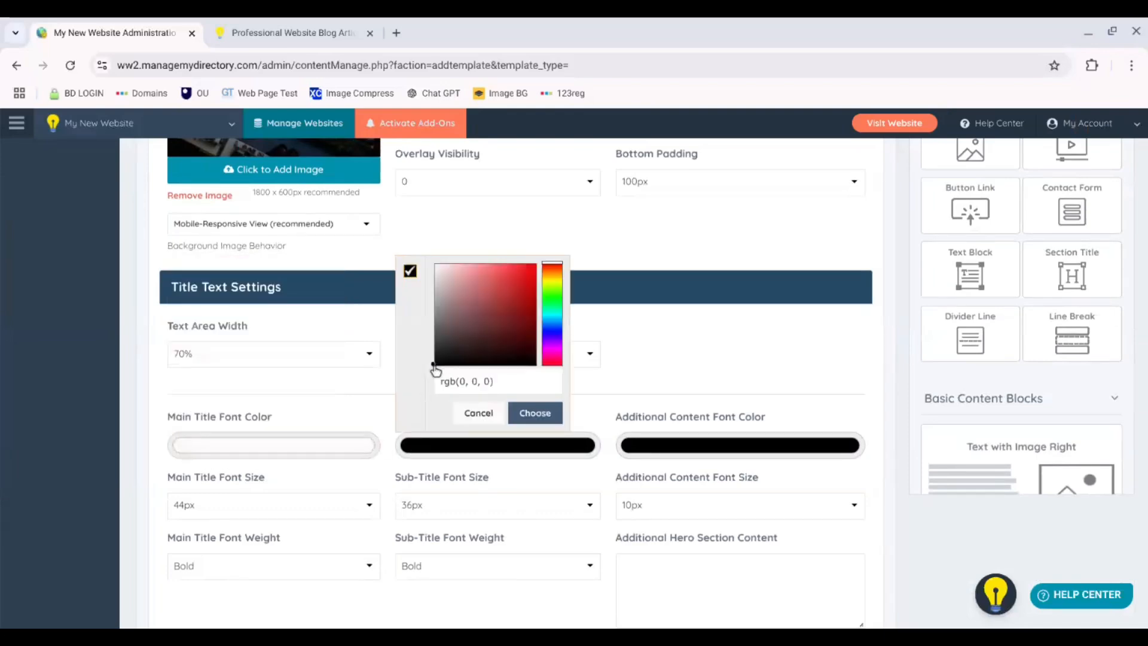
drag(435, 368, 422, 266)
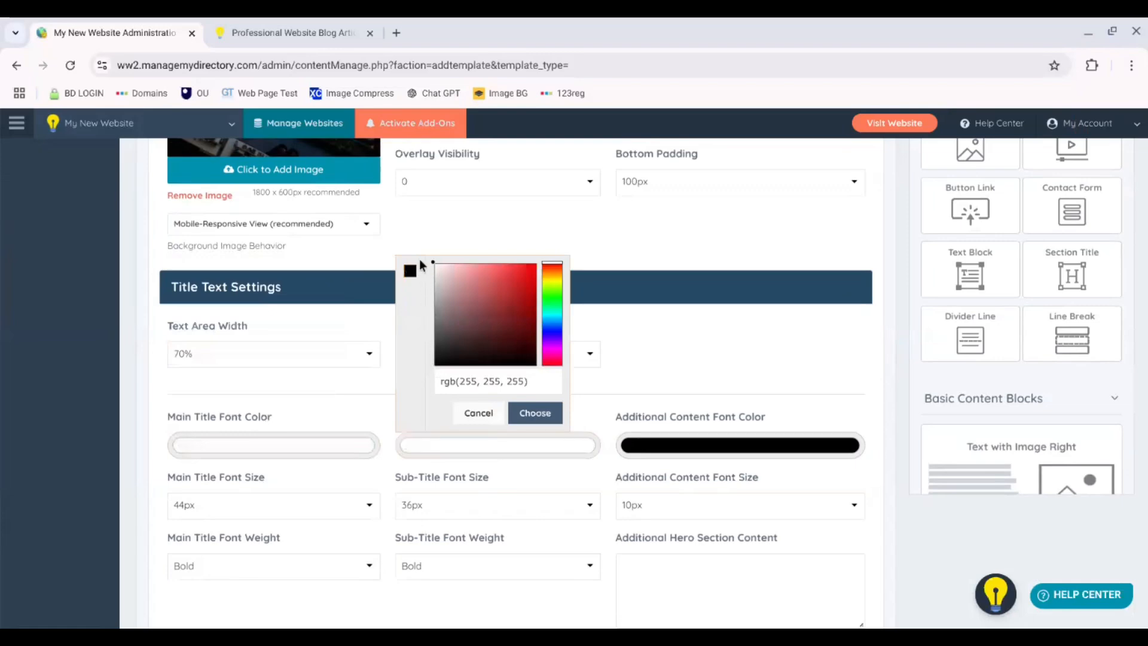
click(317, 451)
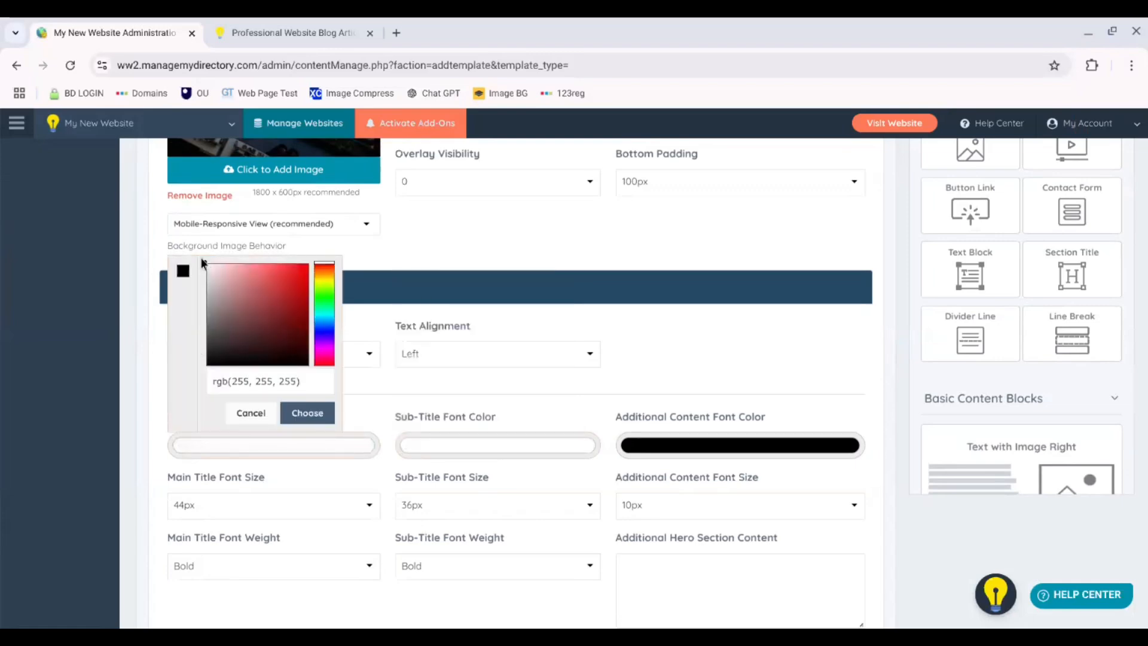
click(306, 413)
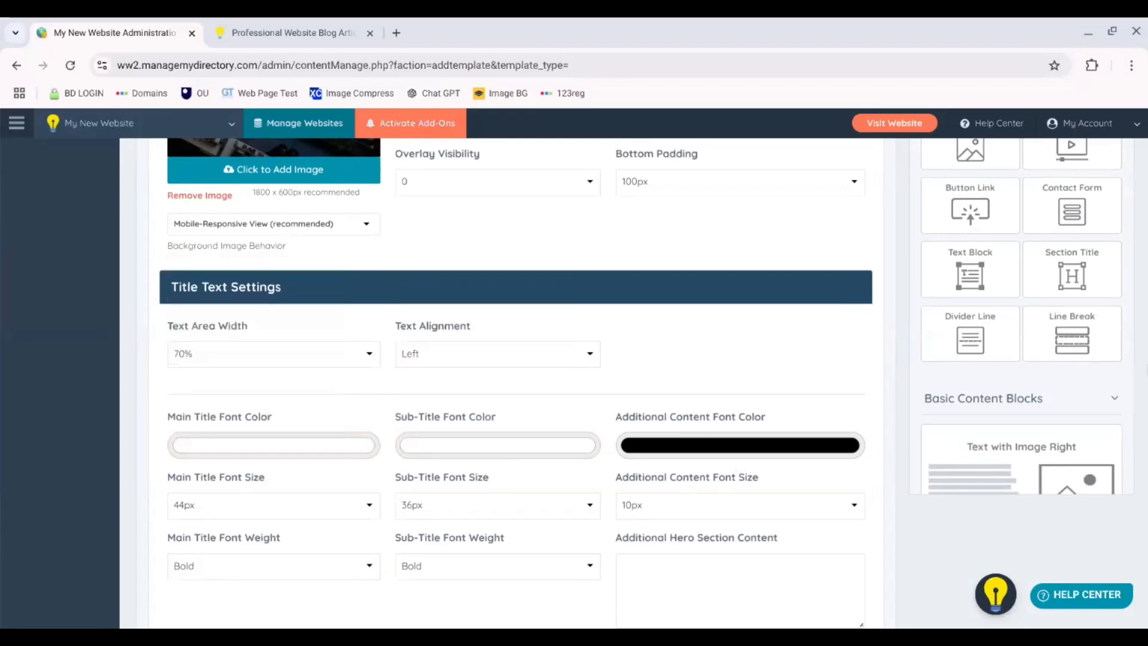
- Enter "Category 1" as the main title and "View These Great Results...." as the sub-title, and save the page
scroll(168, 269, up, 7)
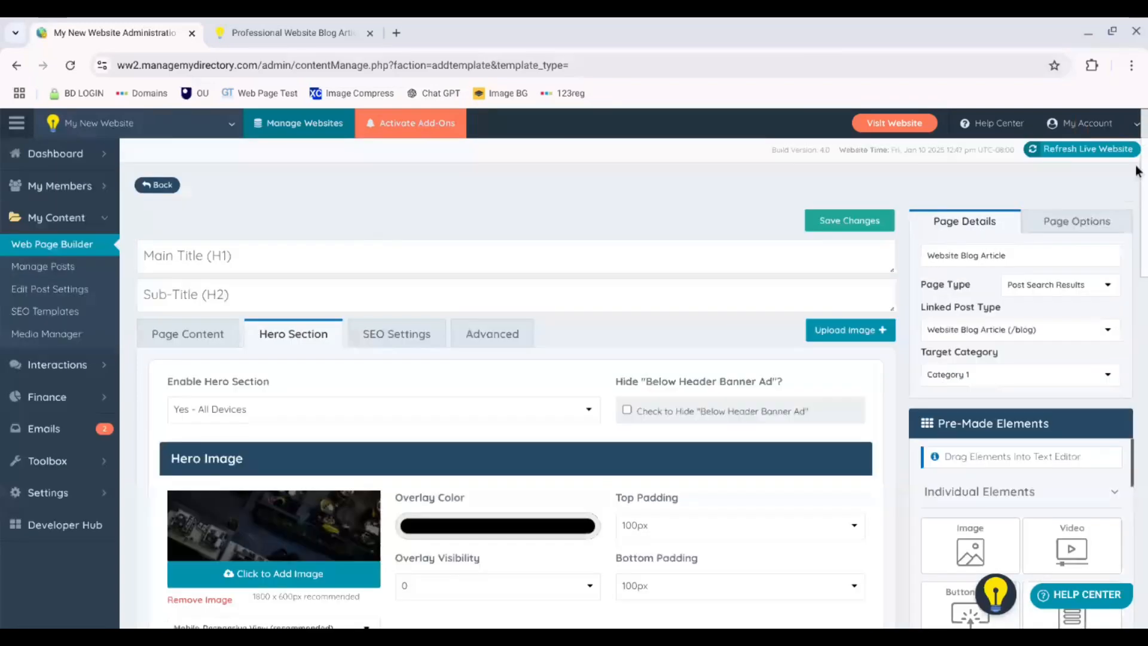
click(168, 268)
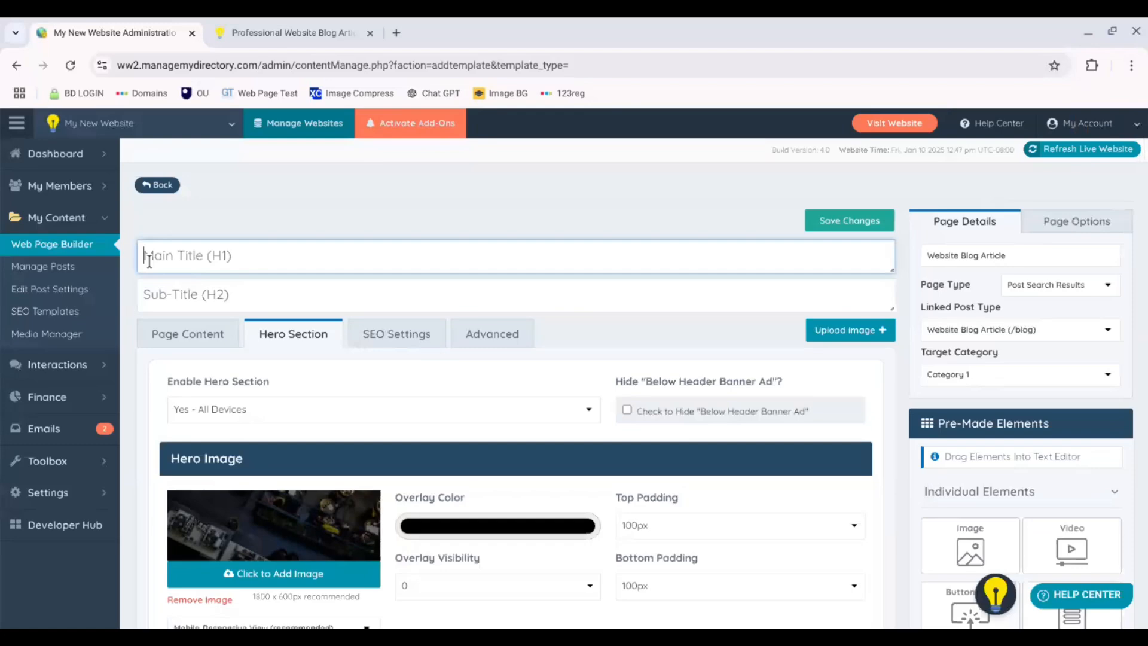
text(Categor)
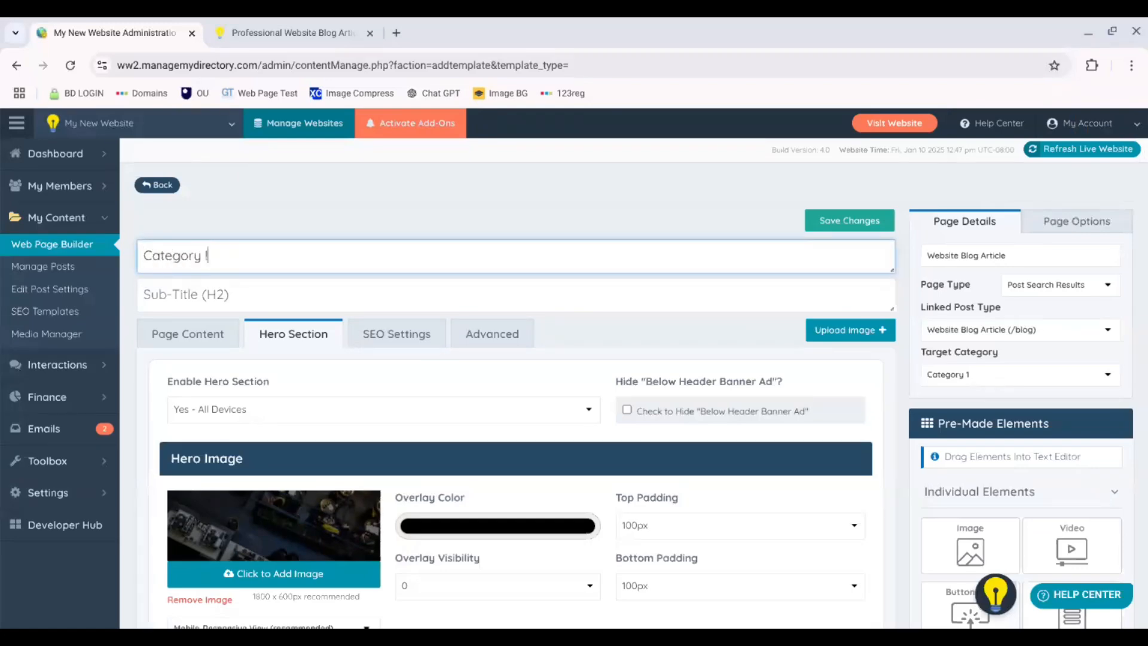
text(y 1)
click(230, 295)
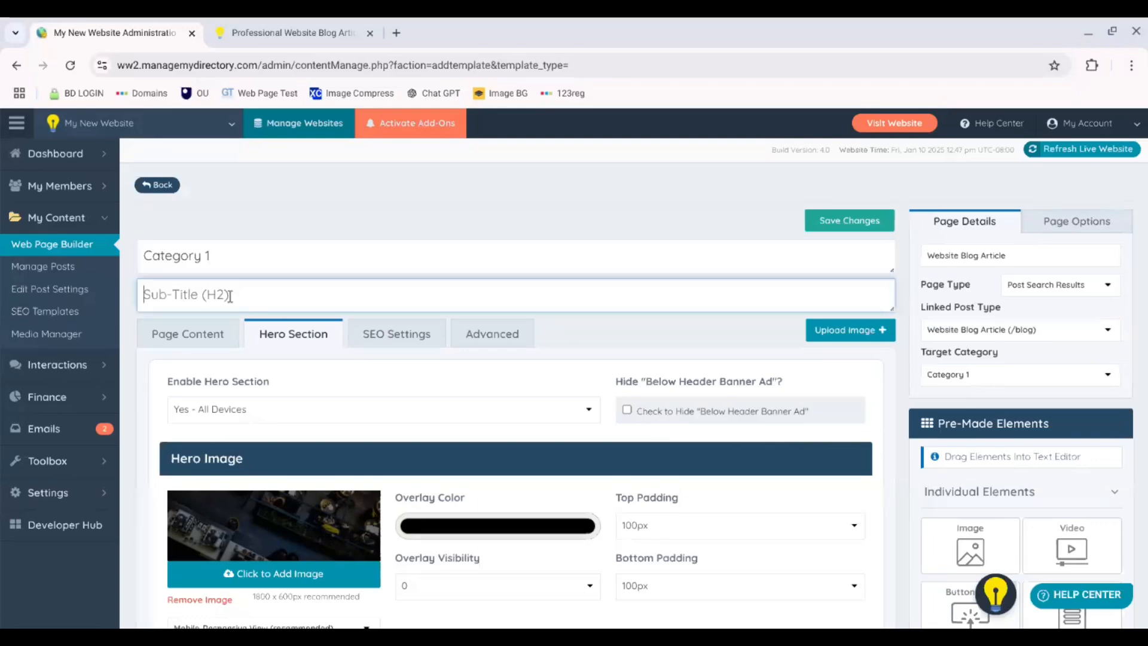
text(View These G)
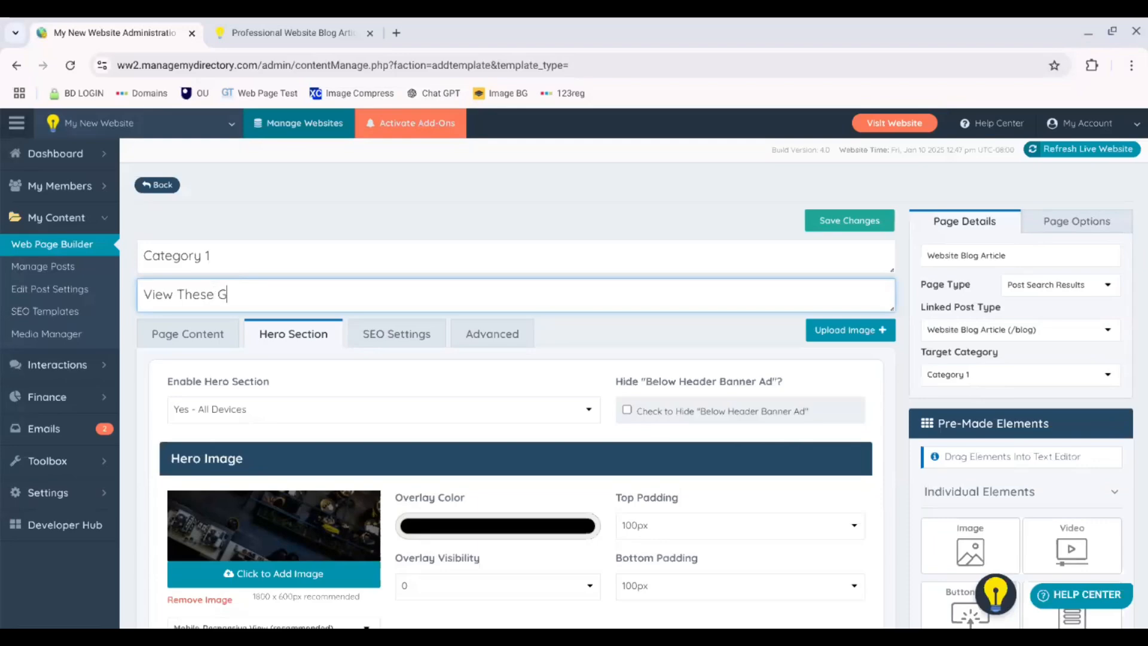
text(reat Results...)
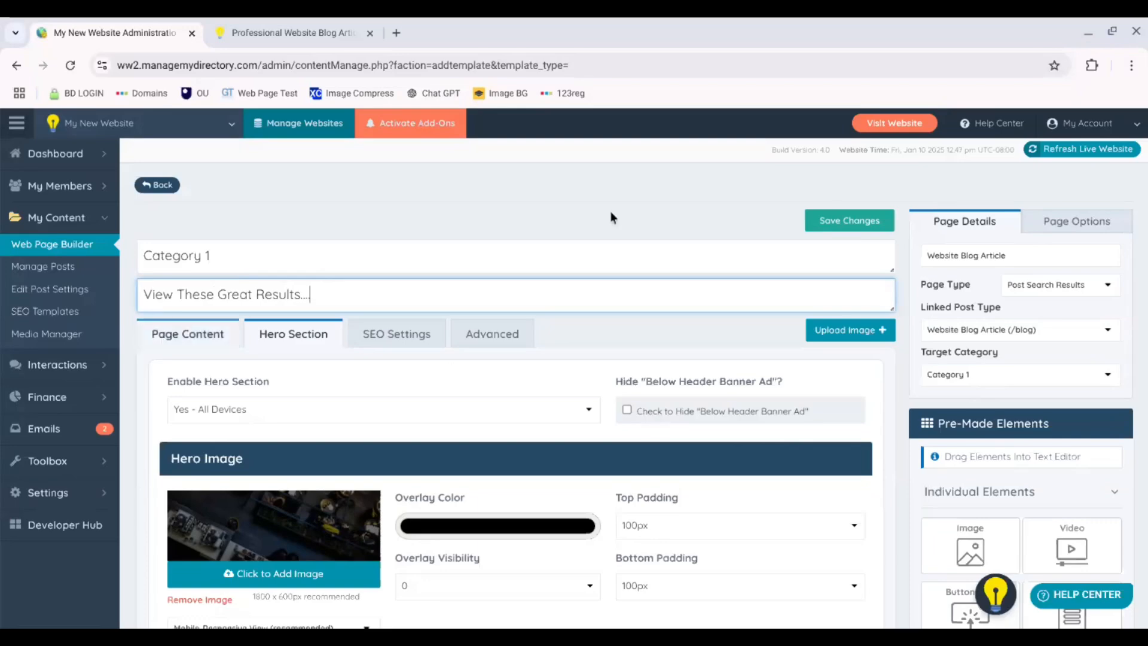
click(847, 226)
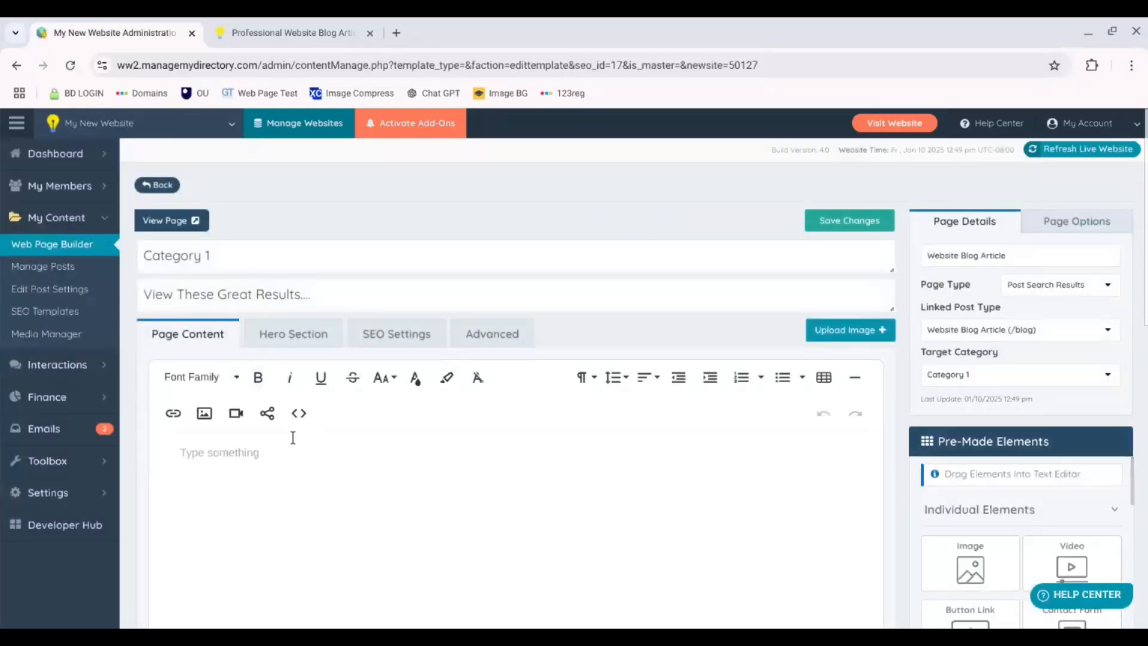
scroll(293, 438, down, 3)
scroll(1145, 371, down, 3)
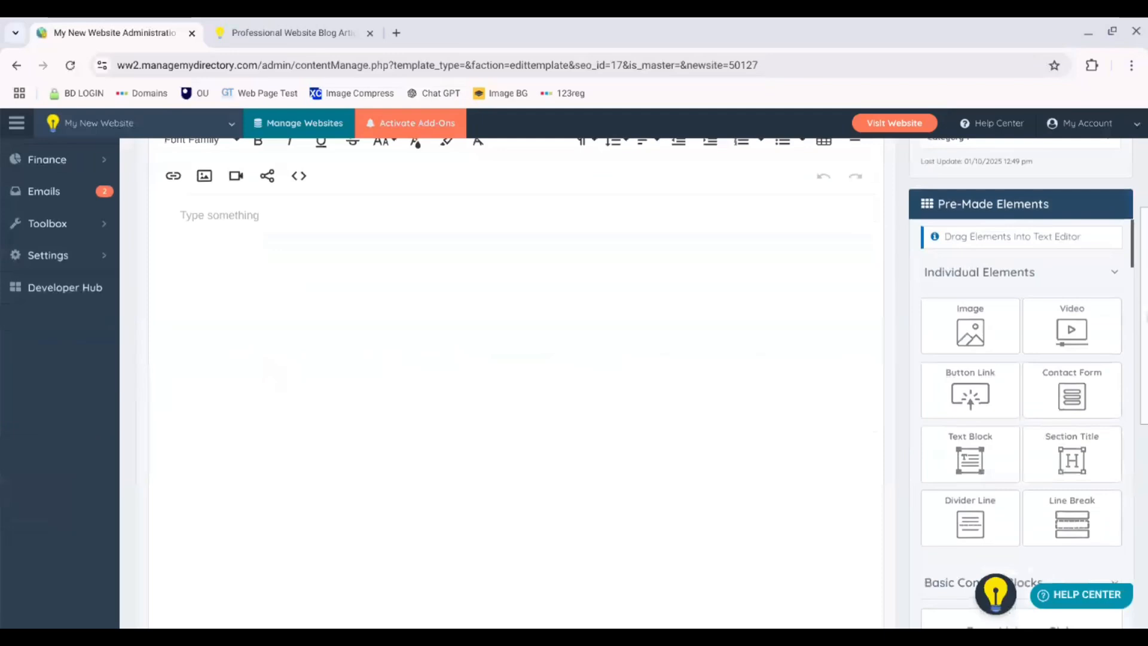
scroll(1145, 372, up, 1)
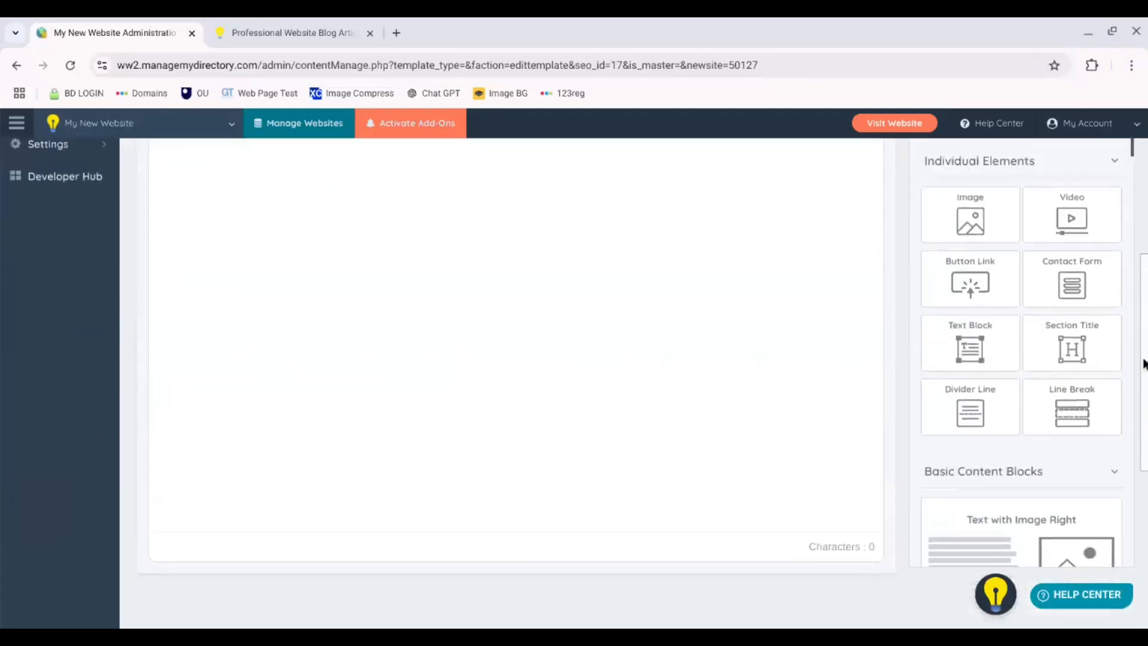
- Add the pre-made Text with Image Right block to the page content, view the SEO settings, and save the page
click(955, 501)
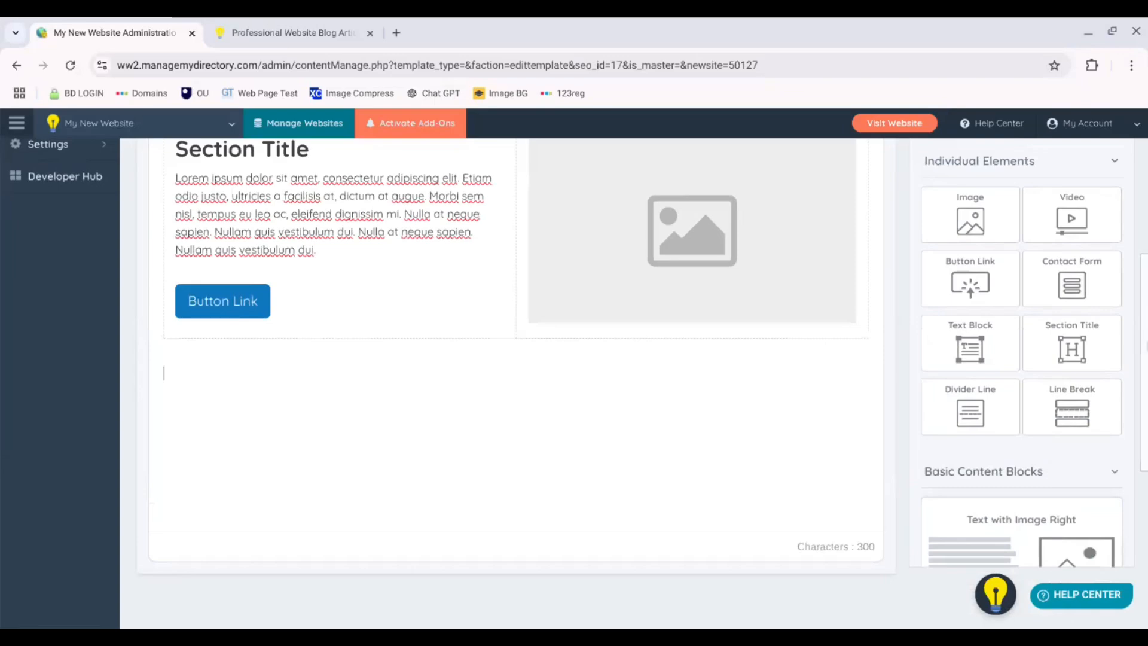
scroll(1142, 251, up, 4)
click(397, 209)
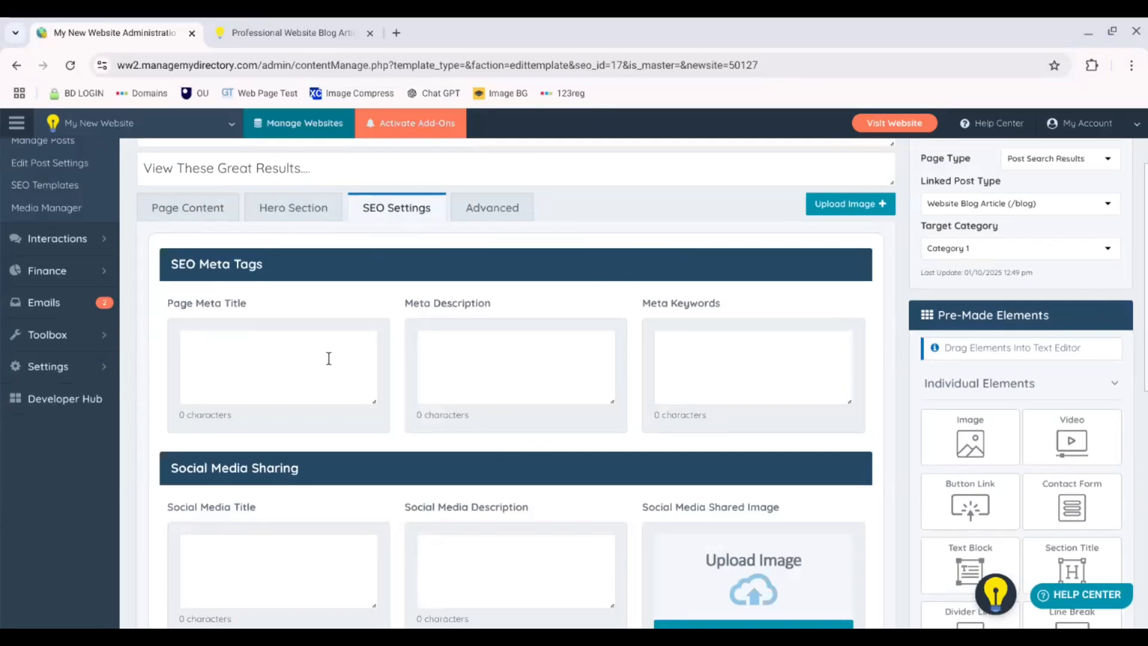
scroll(574, 383, up, 2)
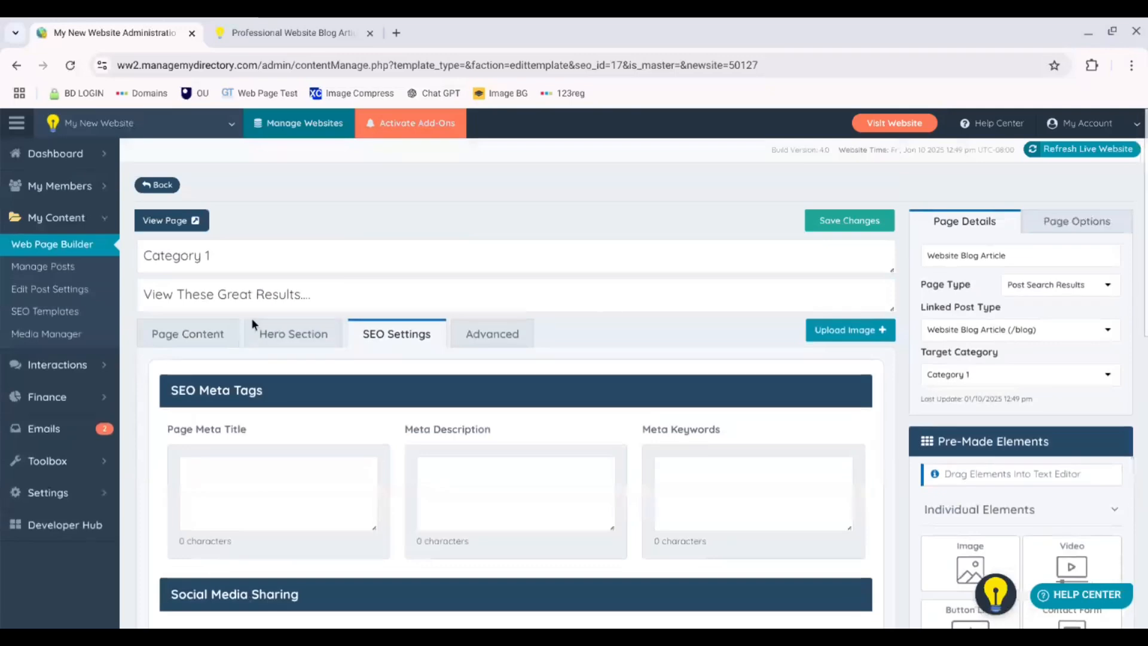
click(220, 333)
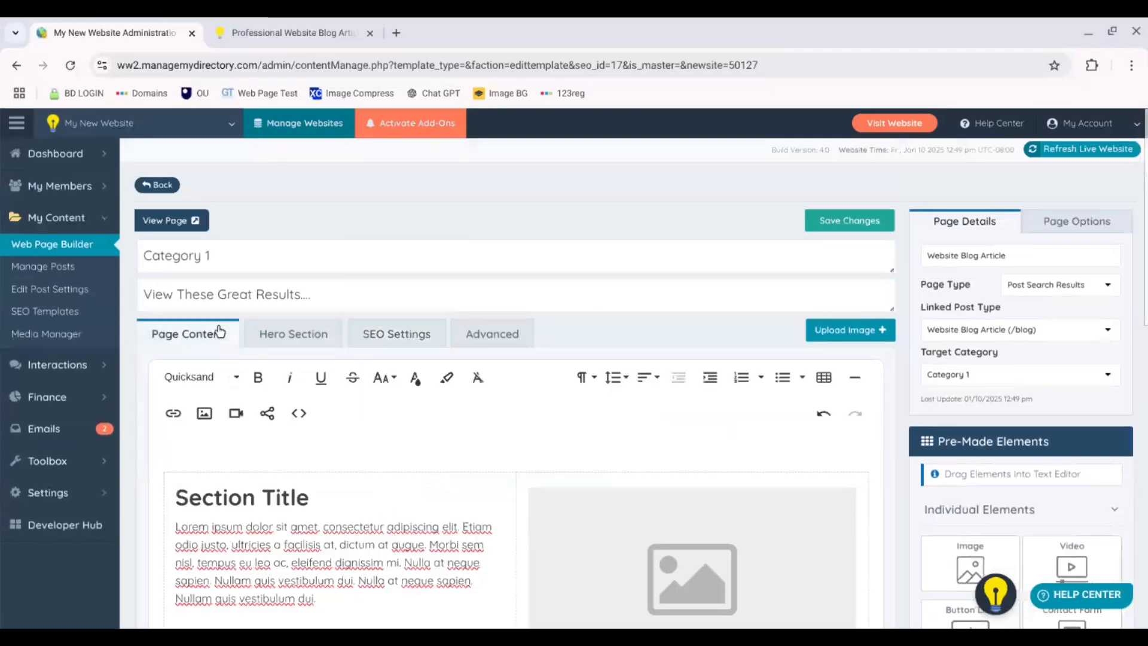
click(849, 224)
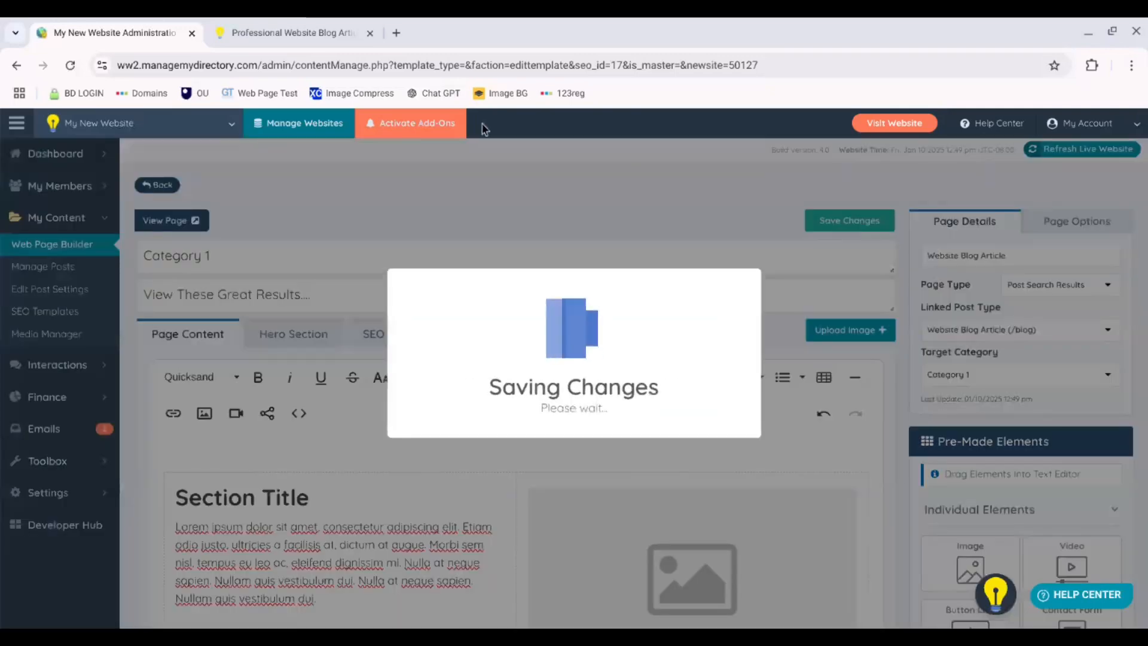
- Switch to the live website, go to the Latest News blog page, and search its articles by Category 1
click(267, 24)
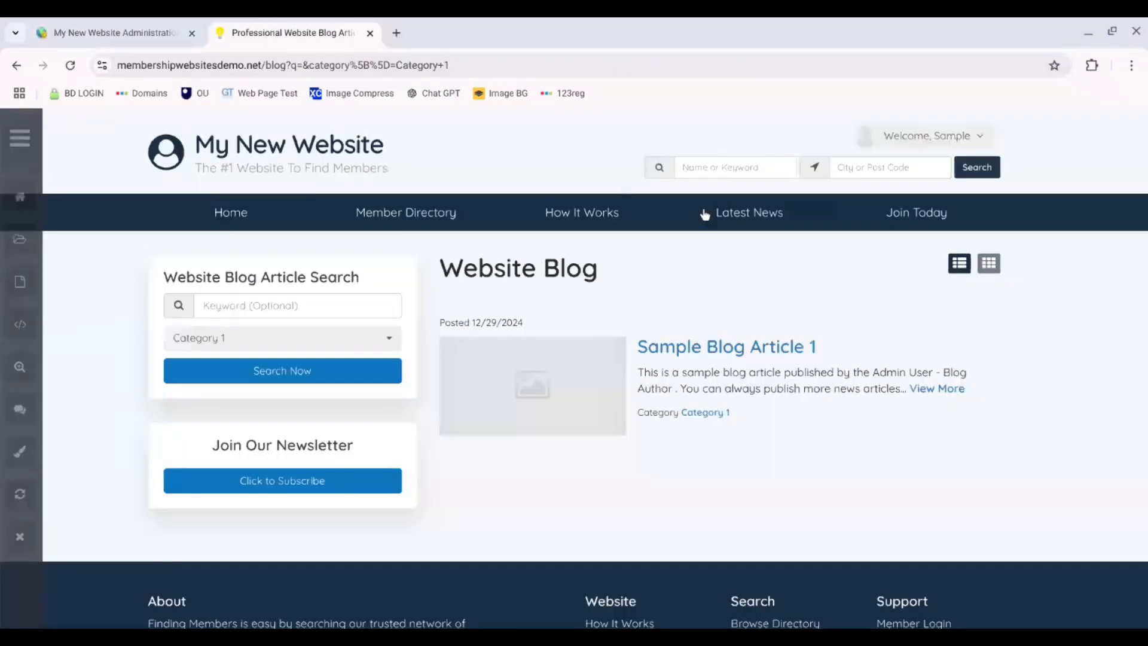
click(759, 224)
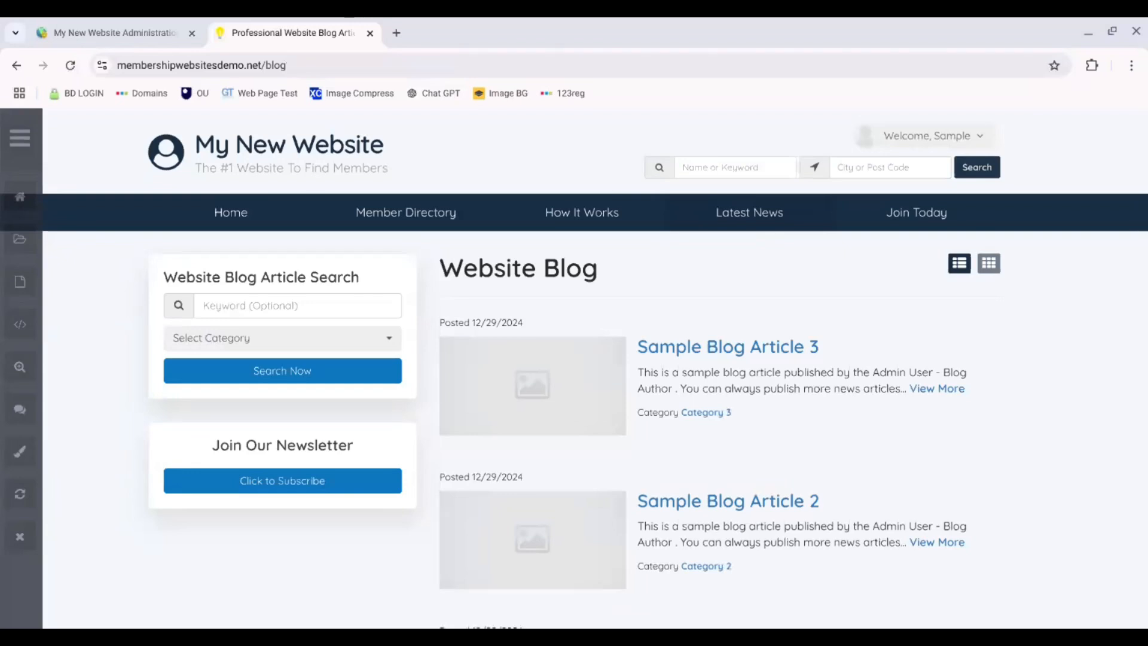
click(371, 341)
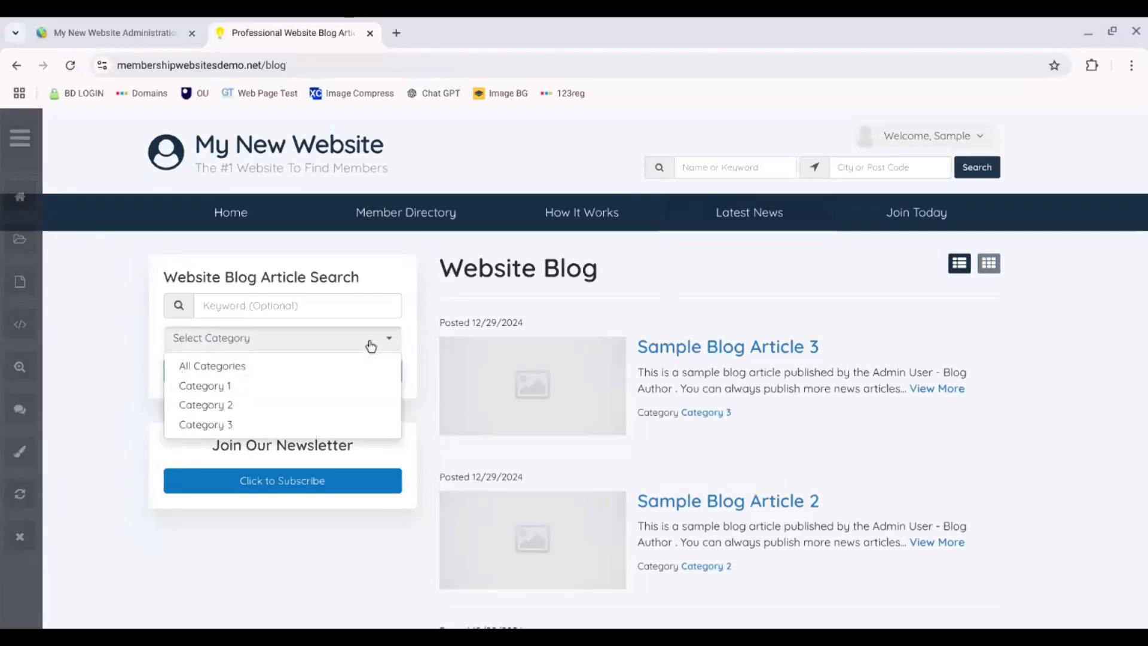
click(350, 387)
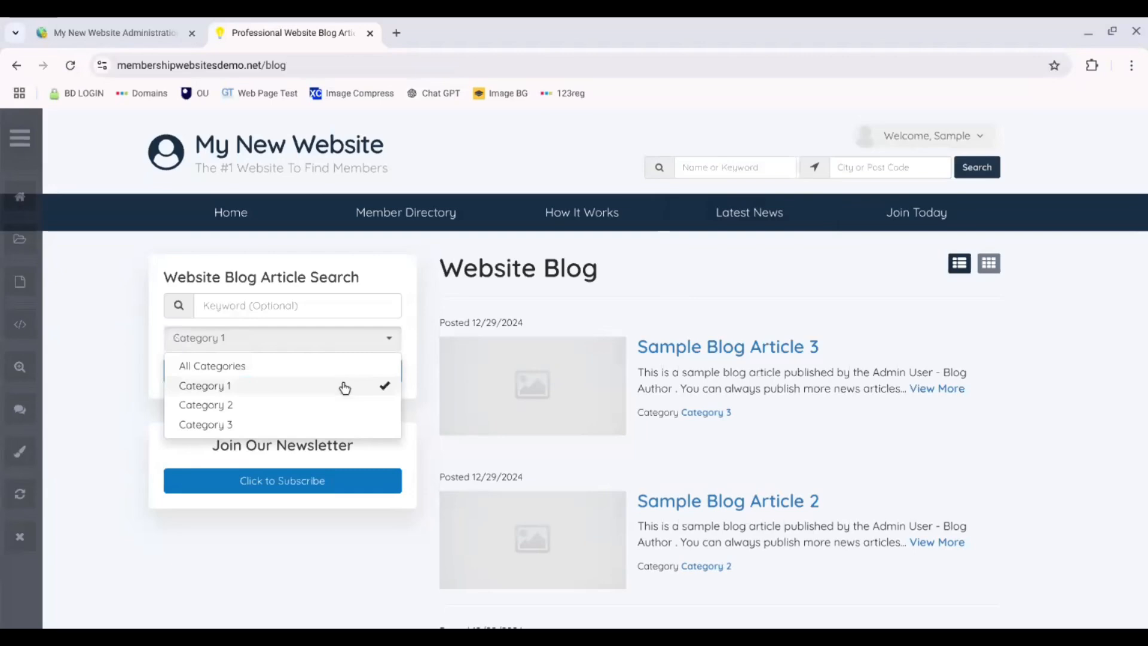
click(426, 412)
click(353, 374)
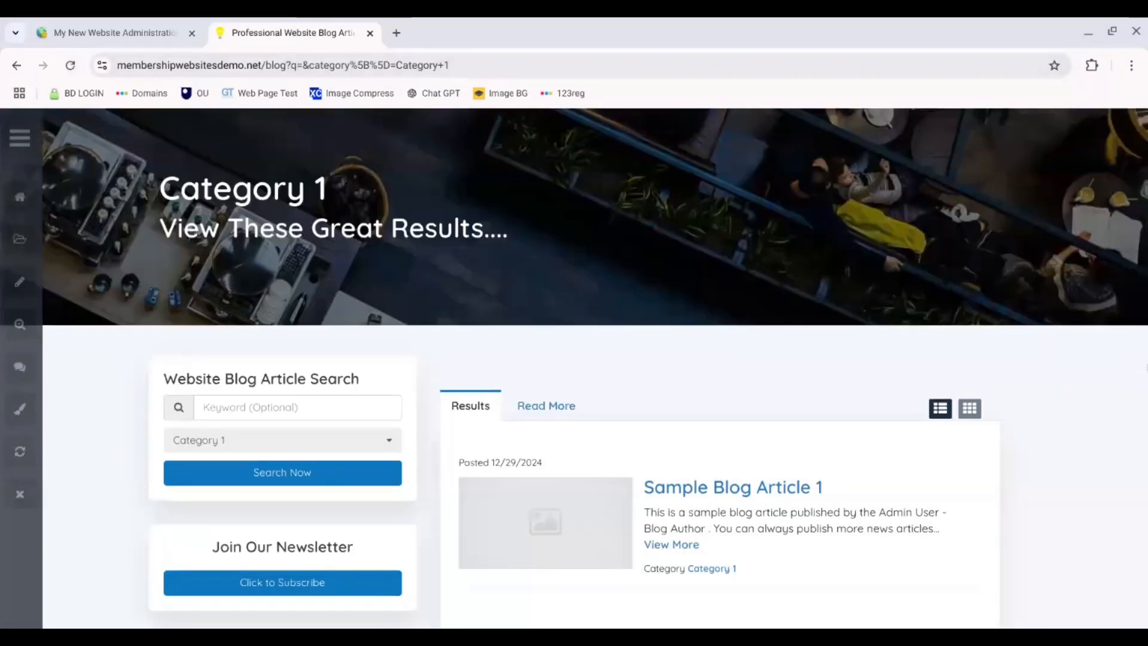
- Review the Category 1 results page's hero and search box, and display the Read More content with the added block
mouse_move(1144, 263)
mouse_down()
mouse_move(1144, 228)
mouse_move(1144, 308)
mouse_move(1139, 205)
mouse_move(1140, 269)
mouse_up()
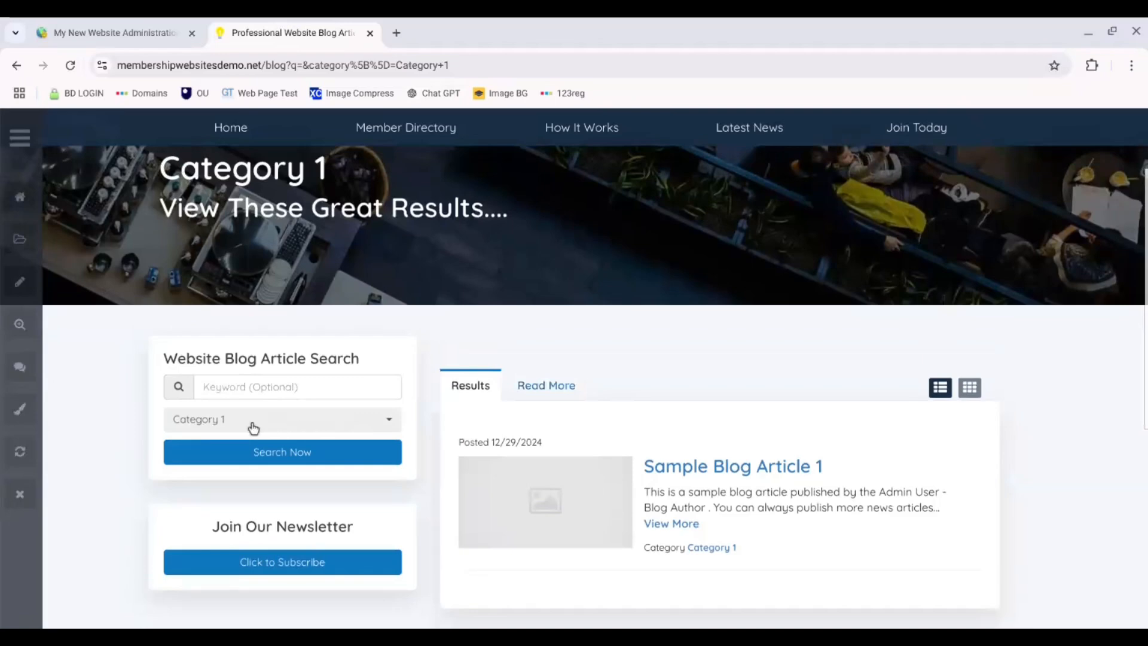
drag(366, 362, 165, 359)
click(546, 394)
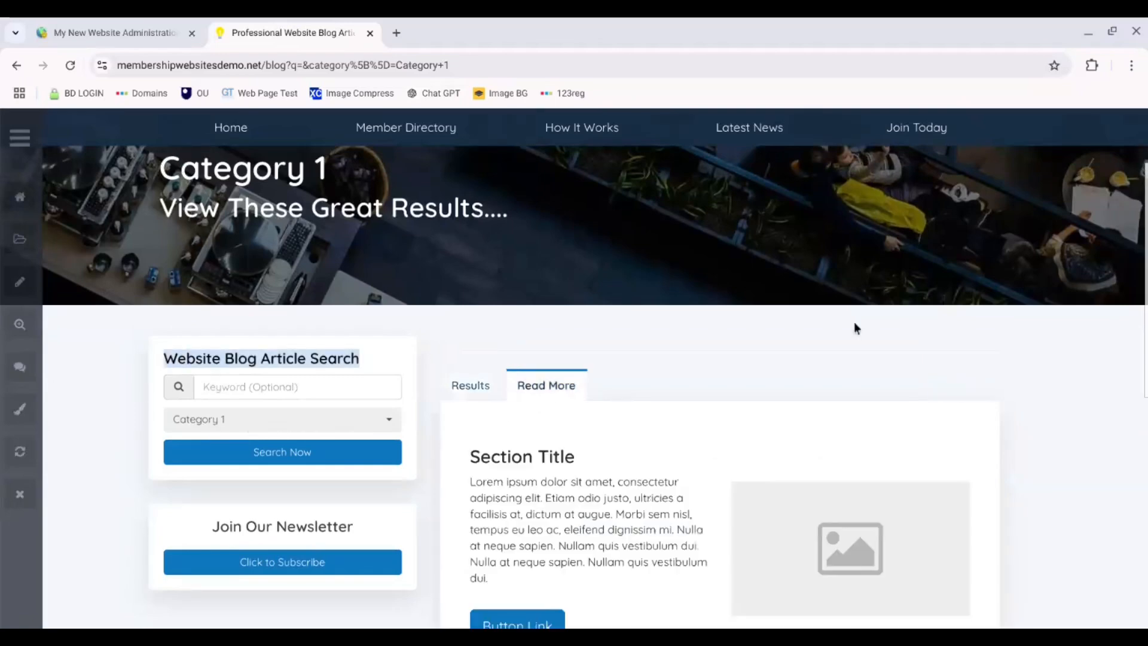
scroll(854, 325, down, 2)
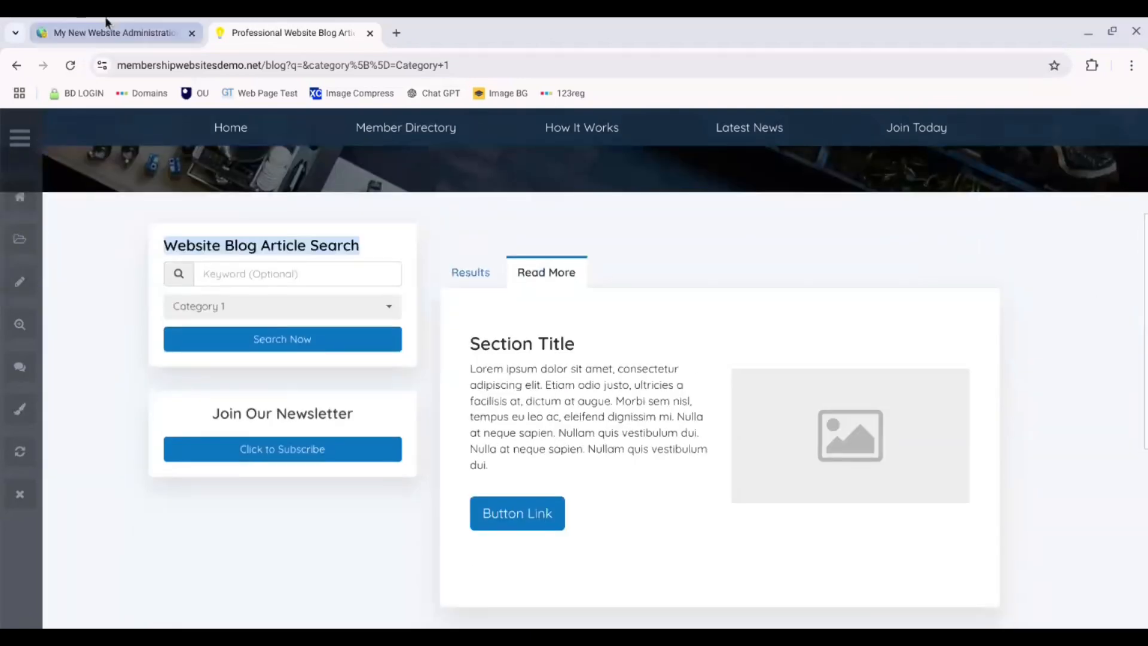
- Return to the website admin, set the page's Custom HTML Placement to Above Member Results, and save
click(115, 31)
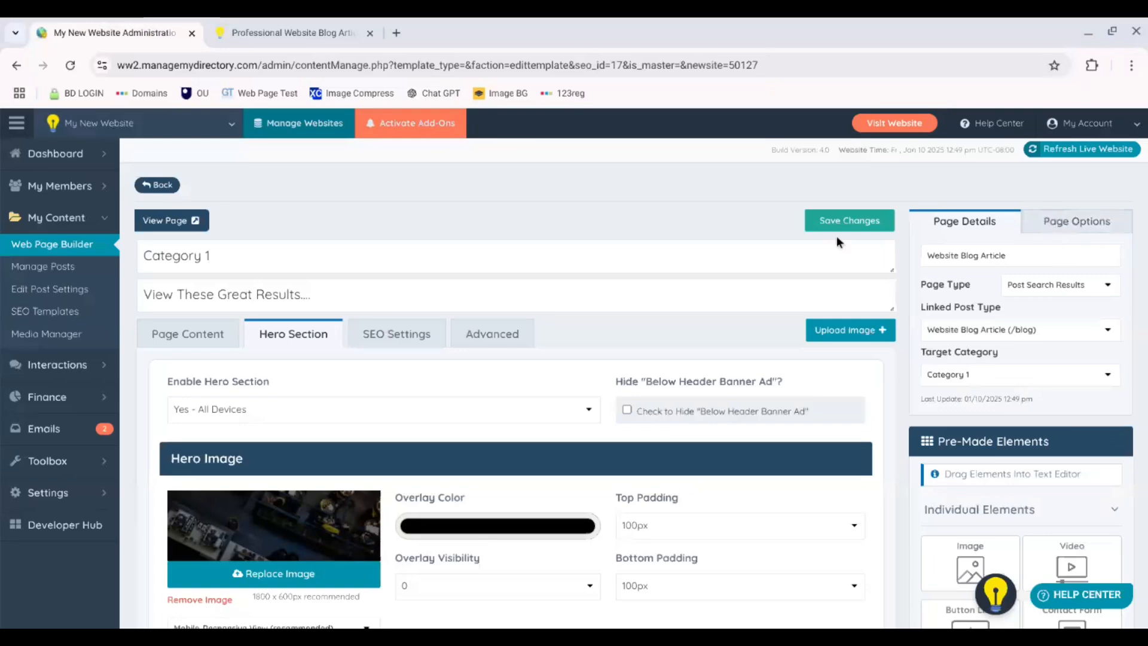
click(1064, 225)
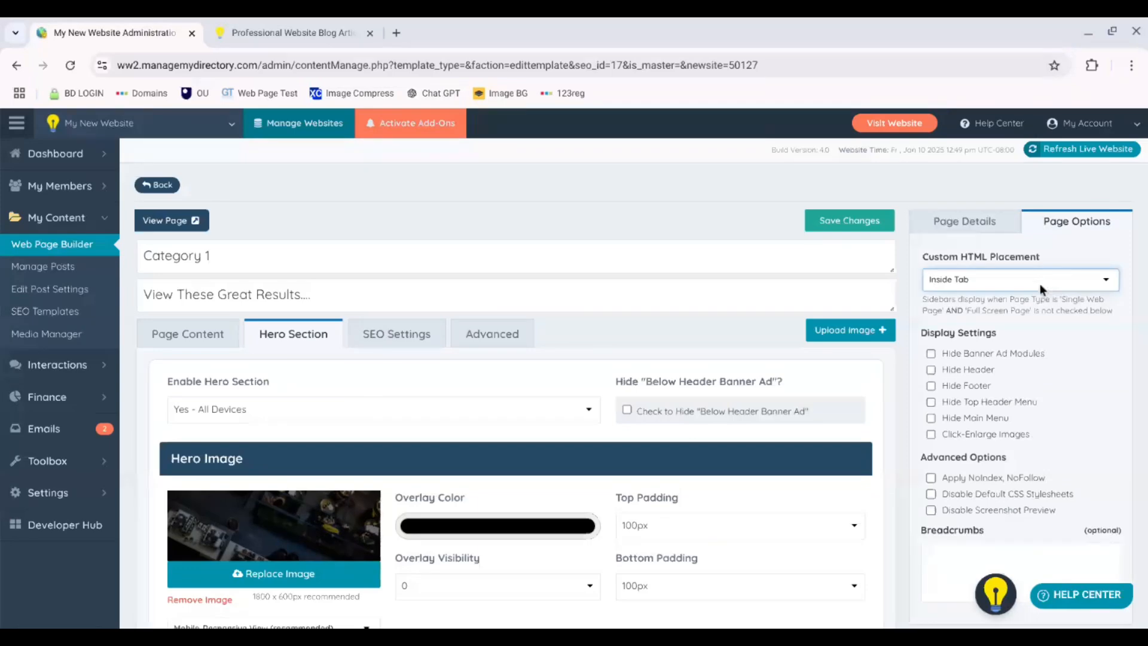
click(1001, 321)
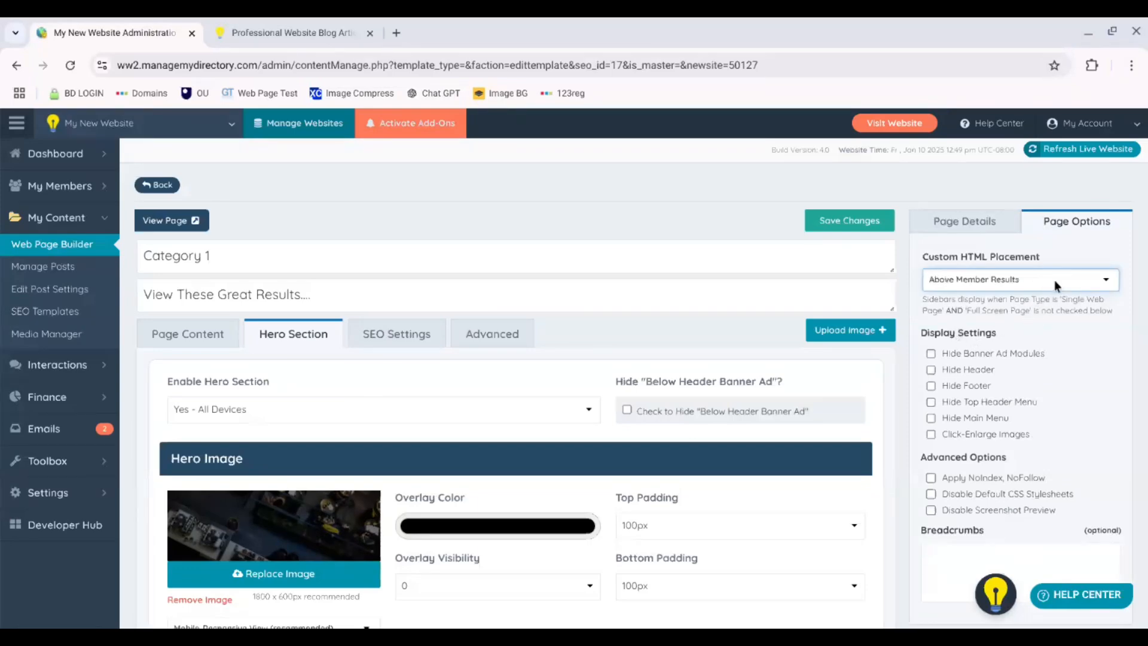
click(825, 228)
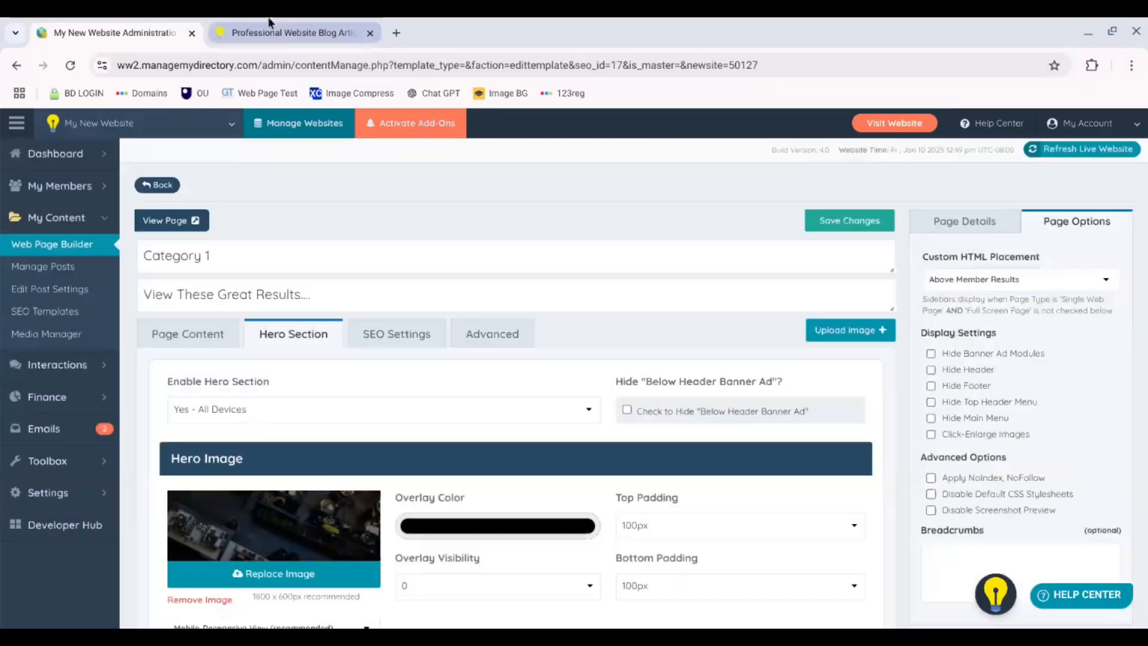
- Reload the live Category 1 results page and check the content block's placement relative to the hero and blog results
click(287, 33)
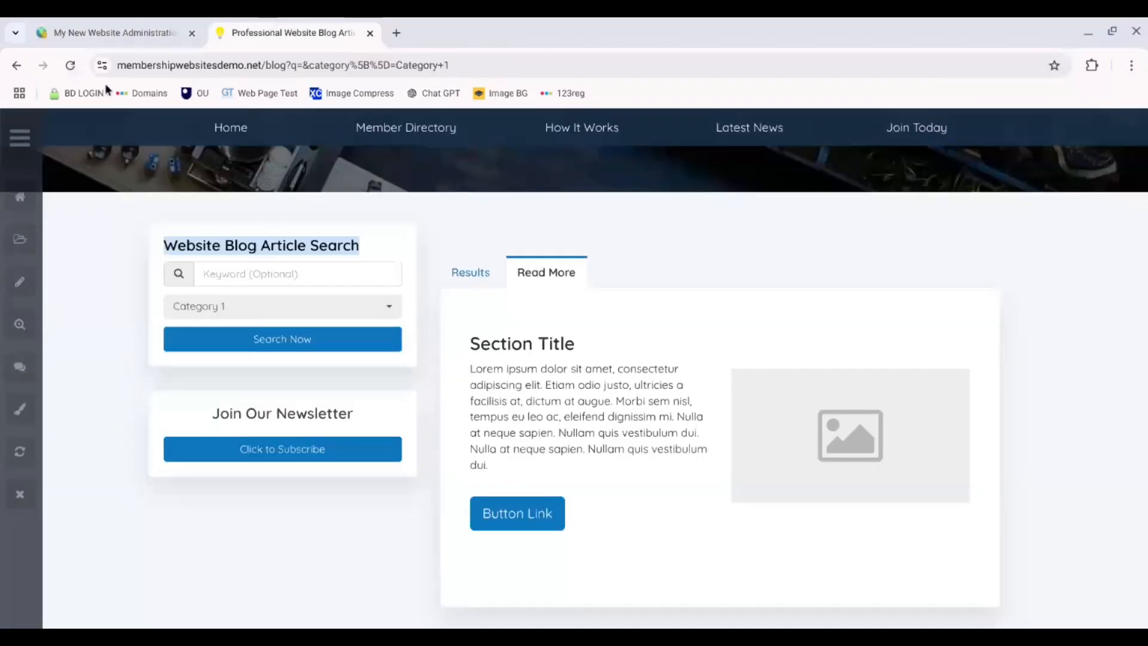
click(71, 66)
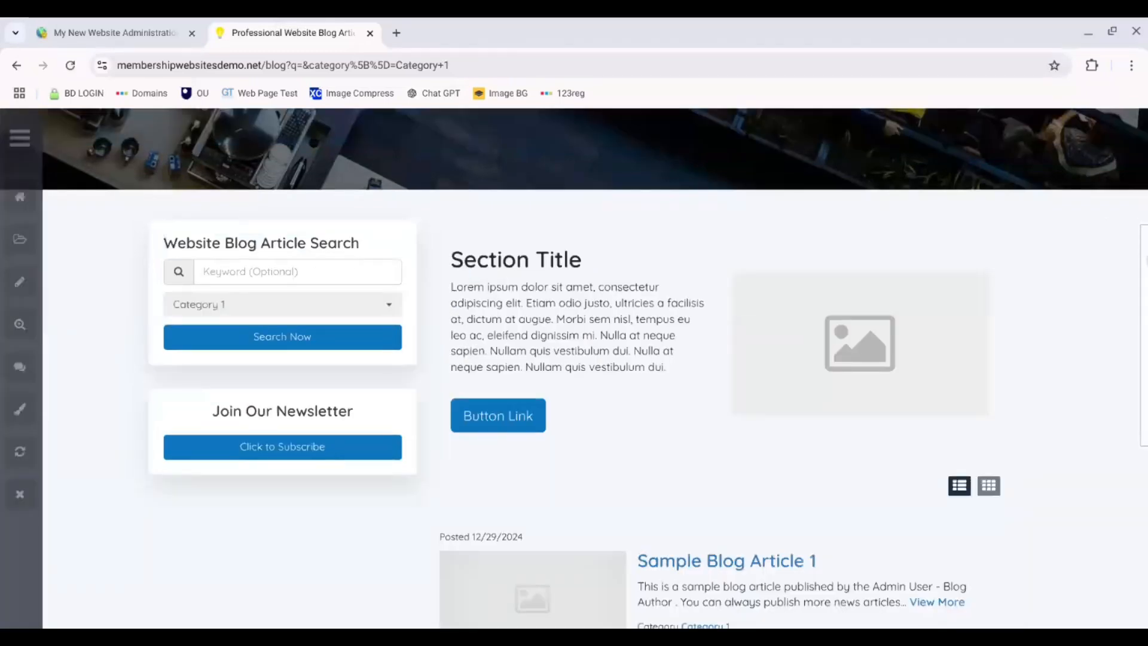
scroll(553, 484, down, 3)
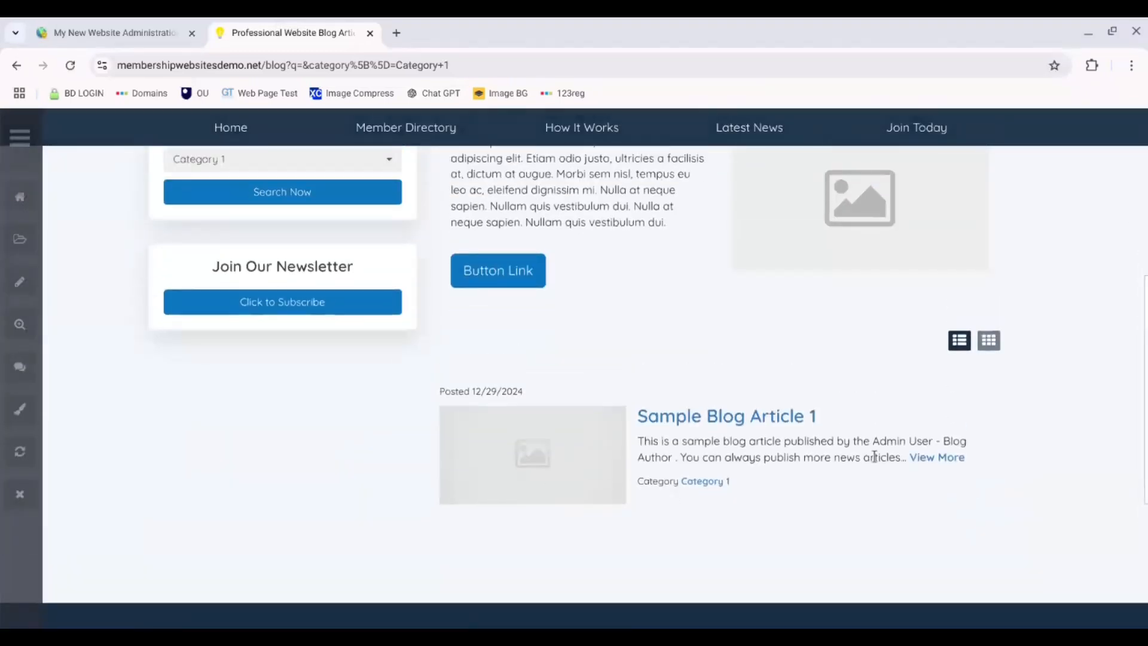
scroll(1140, 336, up, 3)
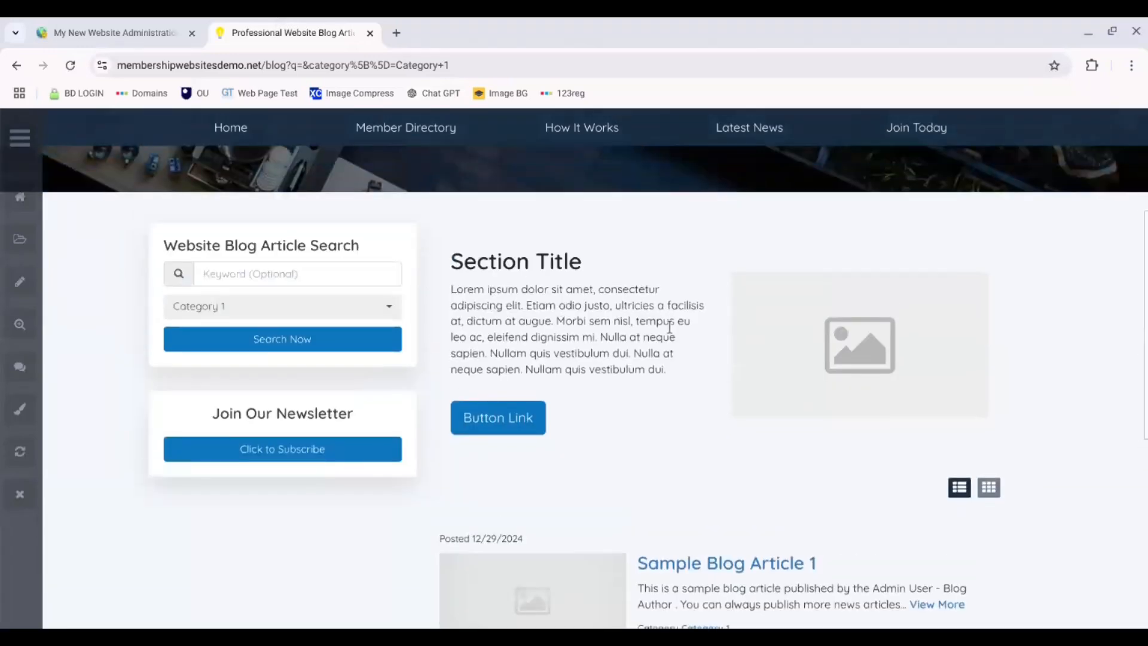
scroll(667, 286, up, 3)
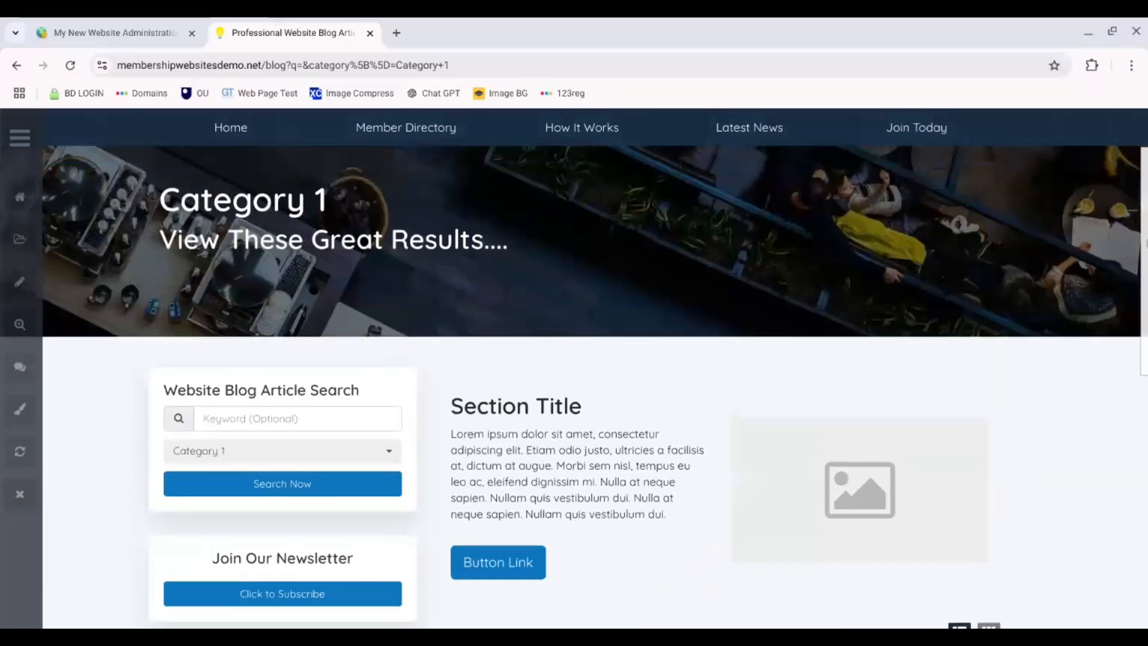
scroll(687, 426, up, 2)
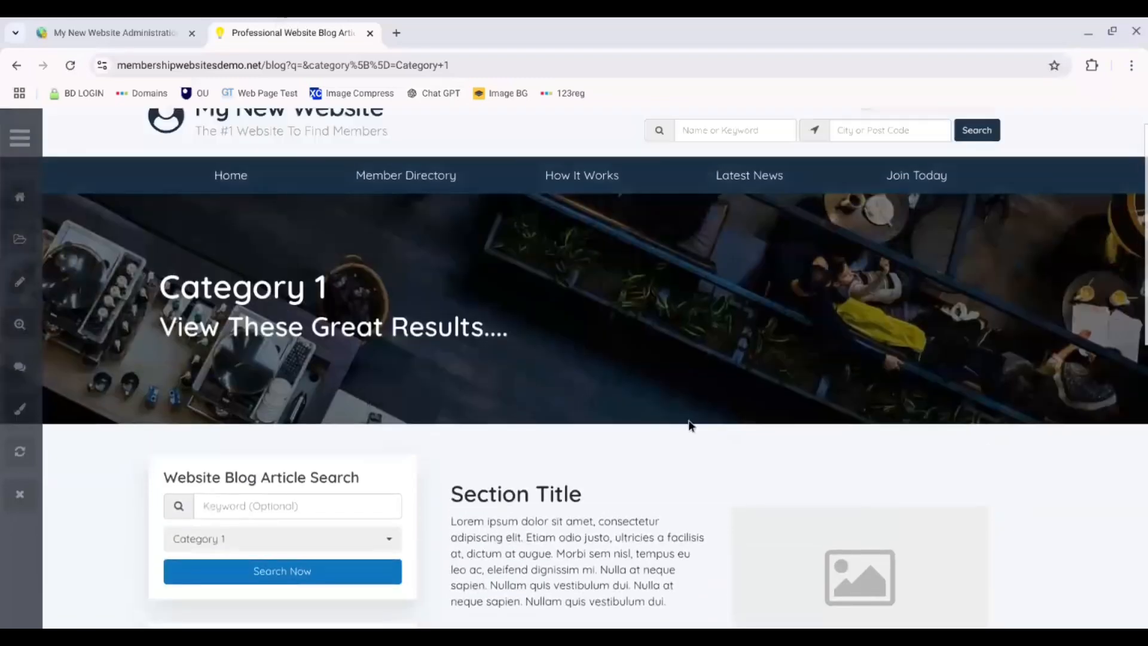